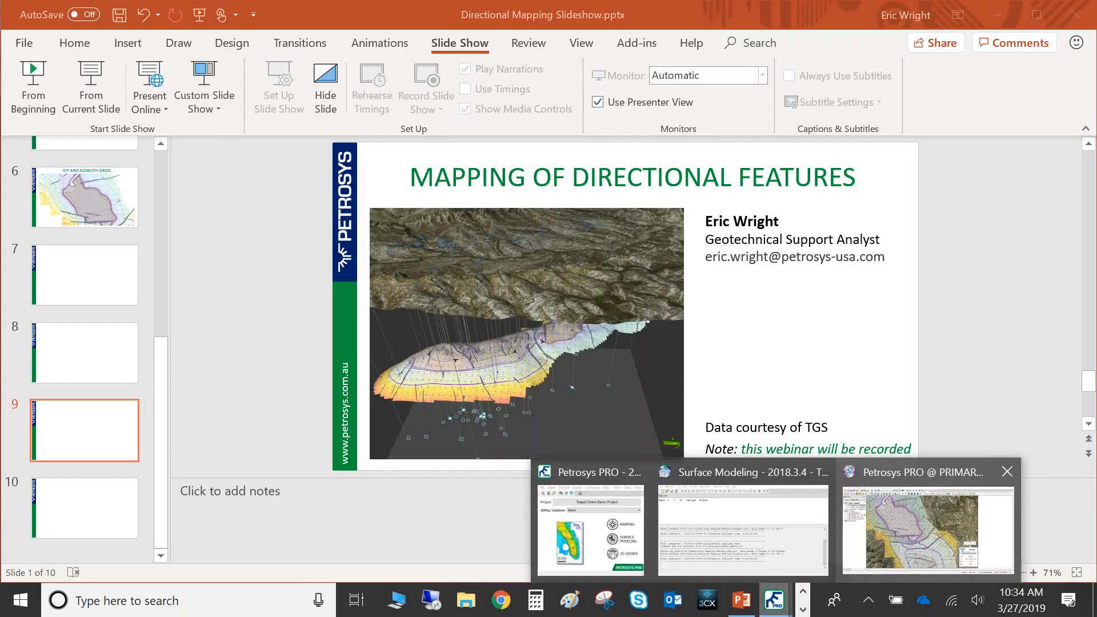
Switch from the slideshow to the Petrosys PRO map window and bring up the Surface Modeling window
left_click(960, 517)
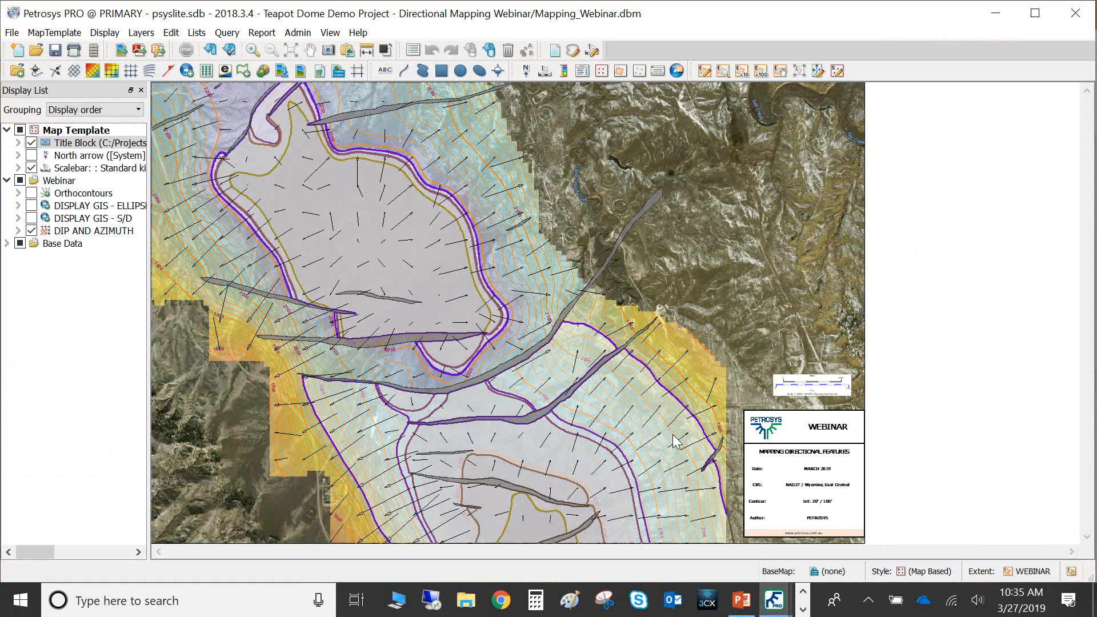
left_click(773, 600)
left_click(729, 536)
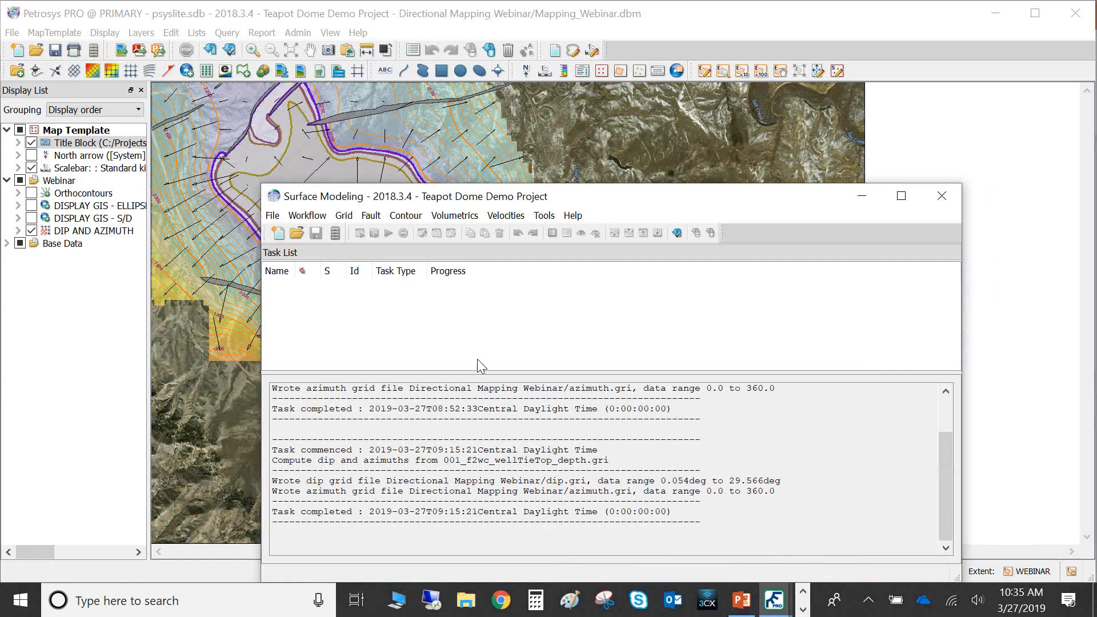
Compute dip and azimuth grids from 001_f2wc_wellTieTop_depth.gri into dip.gri and azimuth.gri, then minimize Surface Modeling
left_click(344, 215)
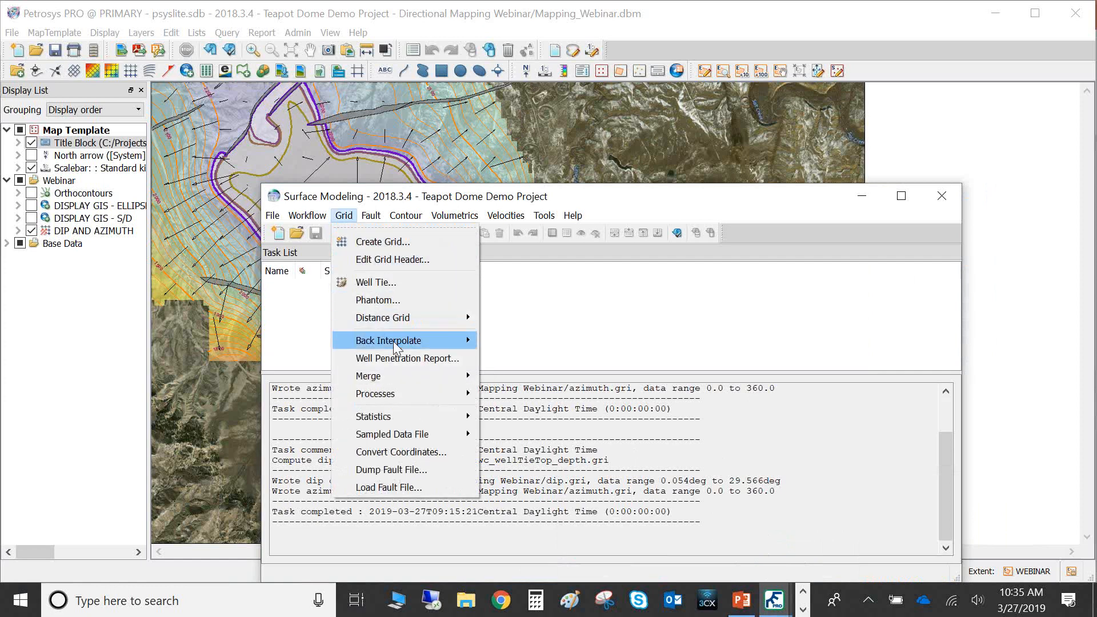
mouse_move(396, 389)
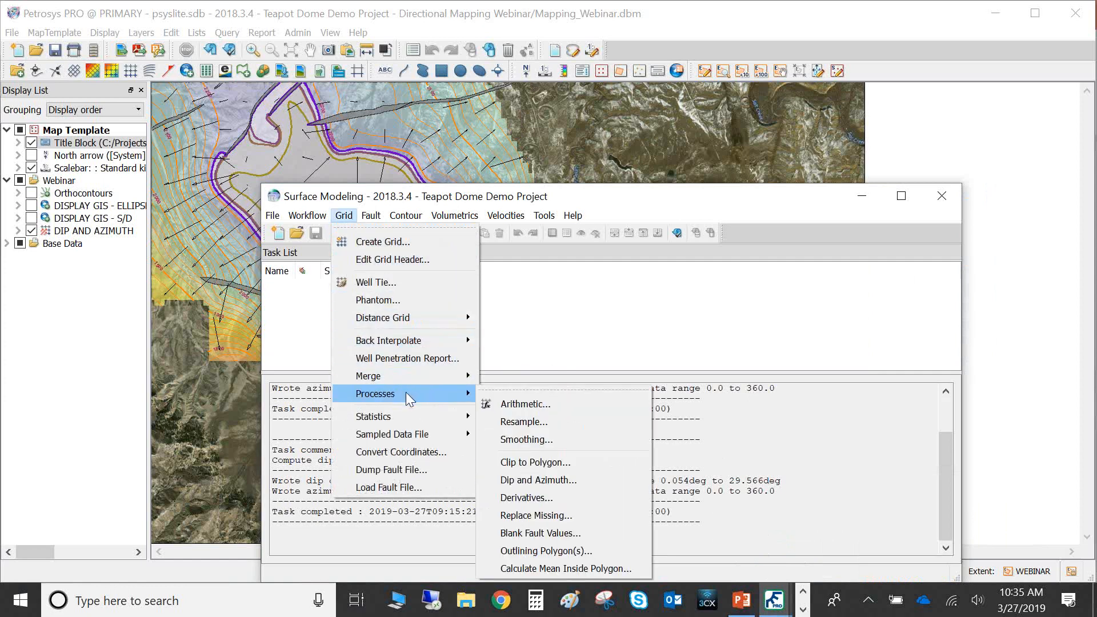
left_click(576, 482)
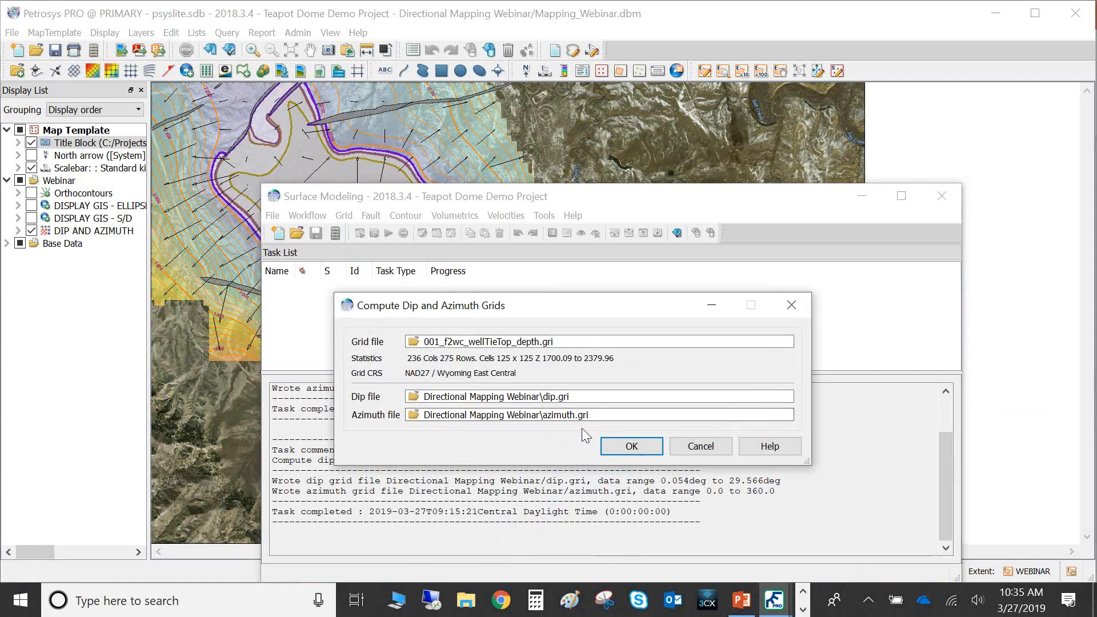
left_click(630, 449)
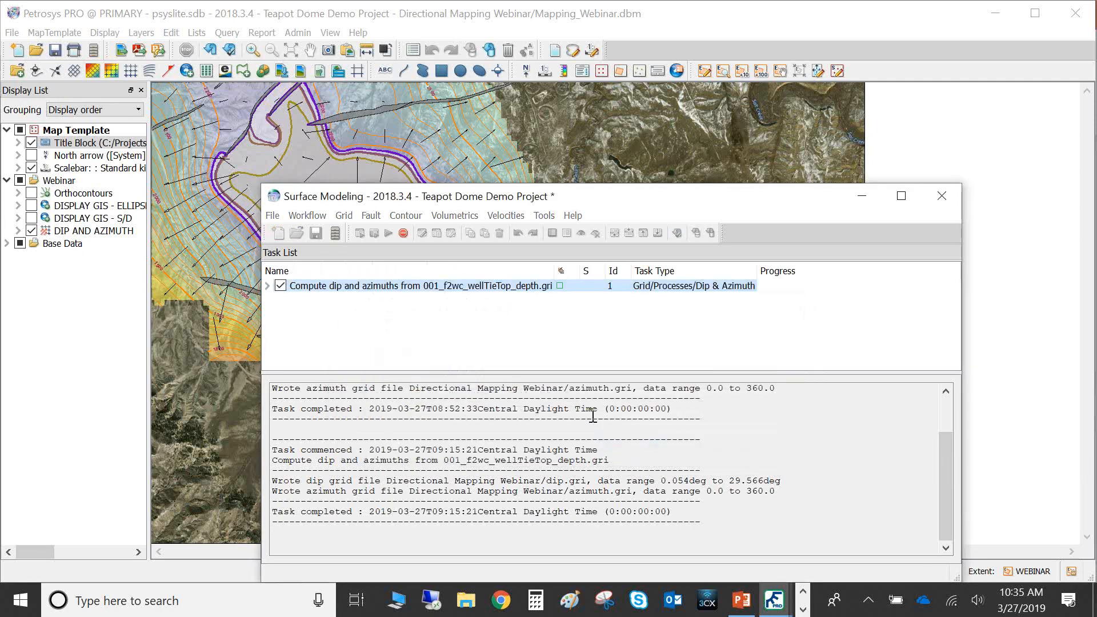
left_click(520, 557)
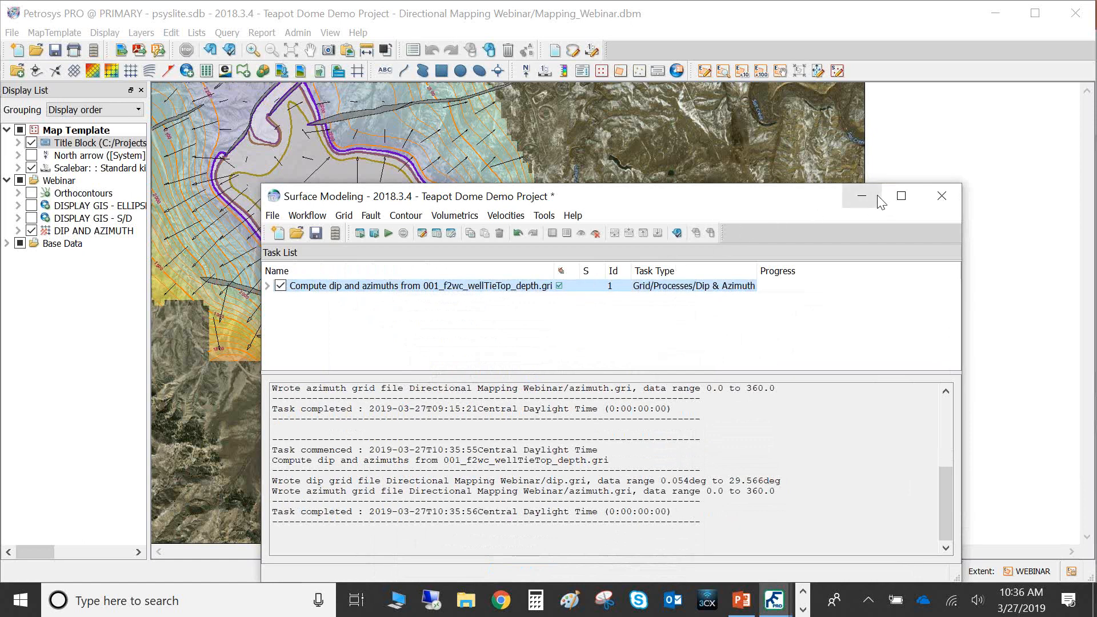
left_click(928, 137)
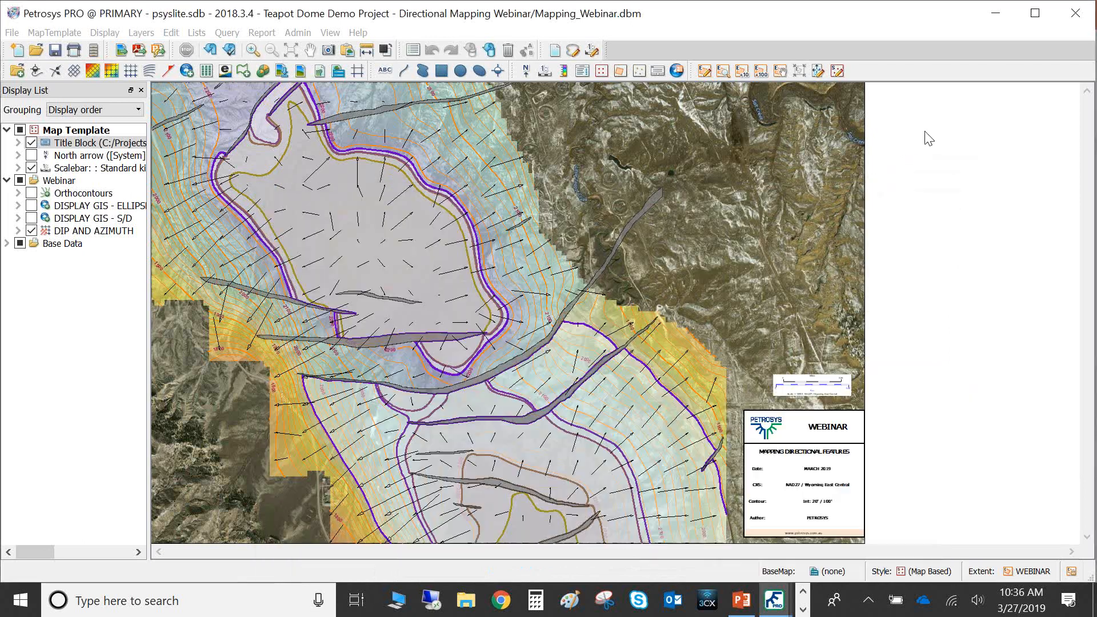
Display dip and azimuth vectors on the map from the dip.gri and azimuth.gri grids
left_click(118, 37)
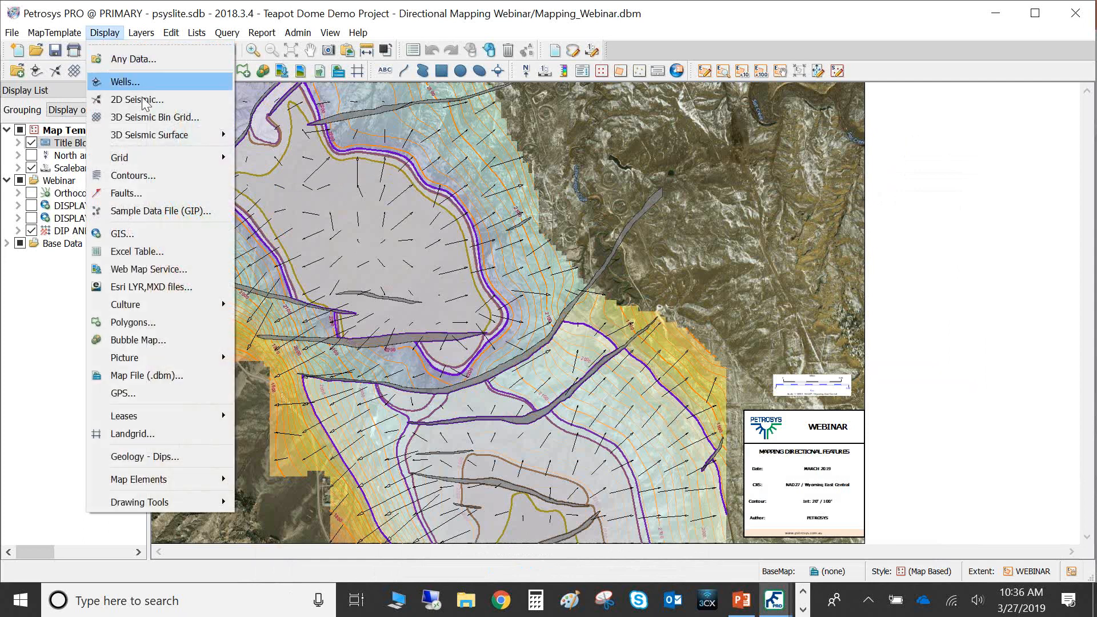
mouse_move(154, 160)
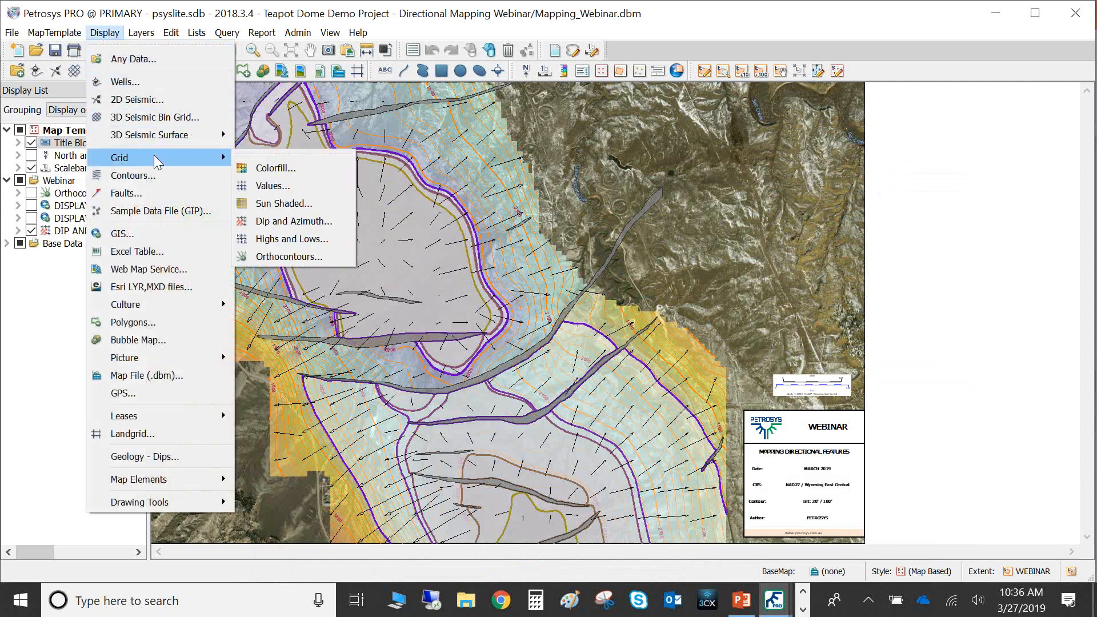
left_click(303, 227)
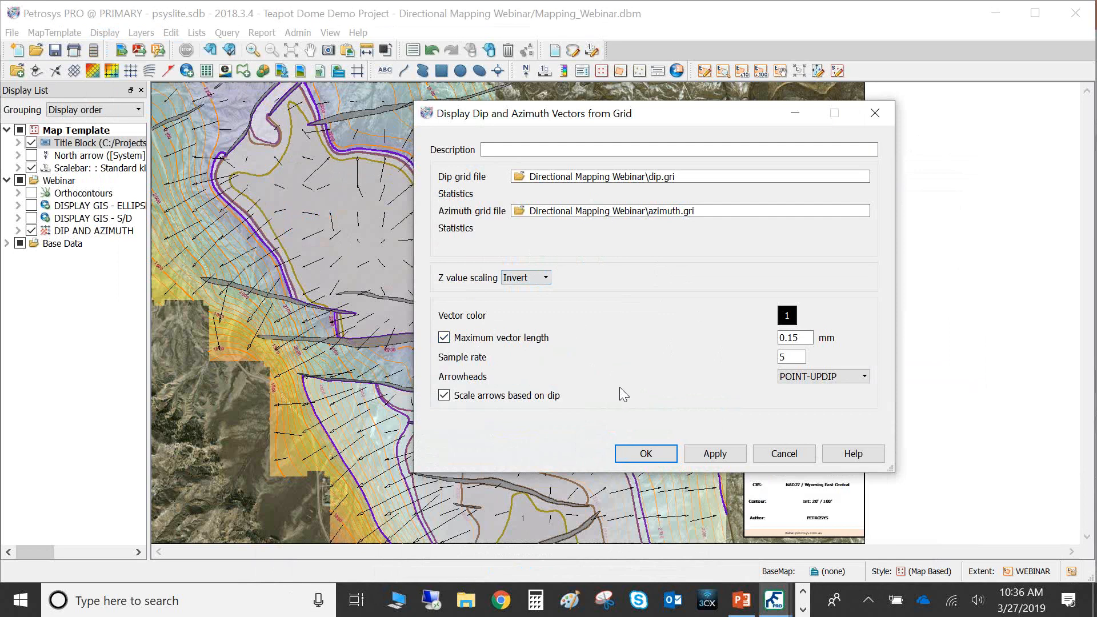
left_click(639, 454)
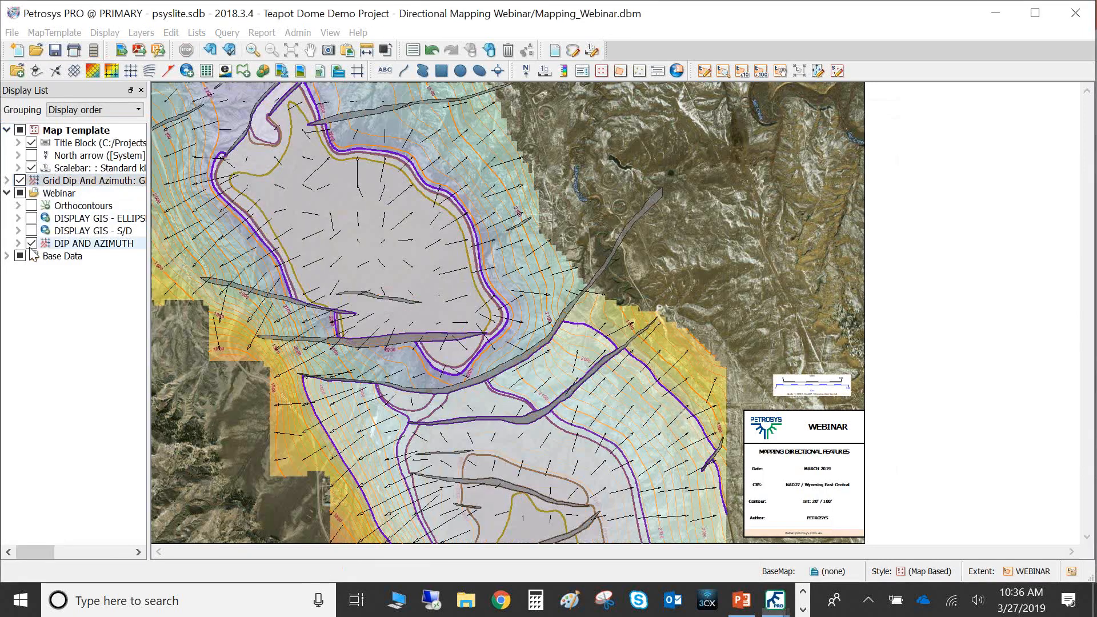
Hide both dip-and-azimuth vector layers and show the DISPLAY GIS - S/D layer instead
left_click(32, 245)
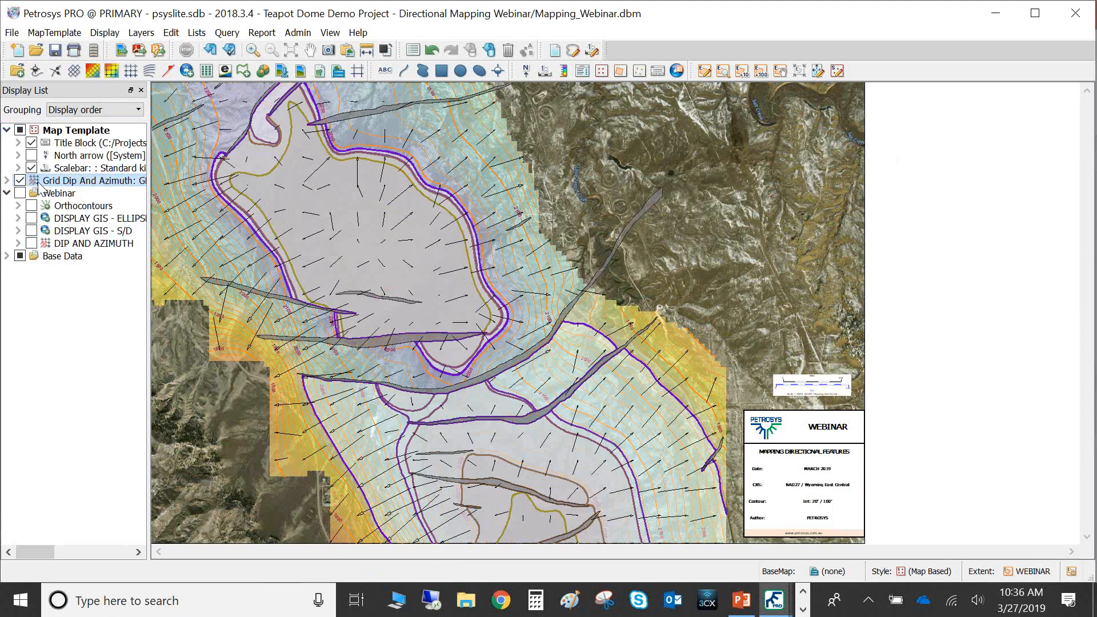
left_click(33, 231)
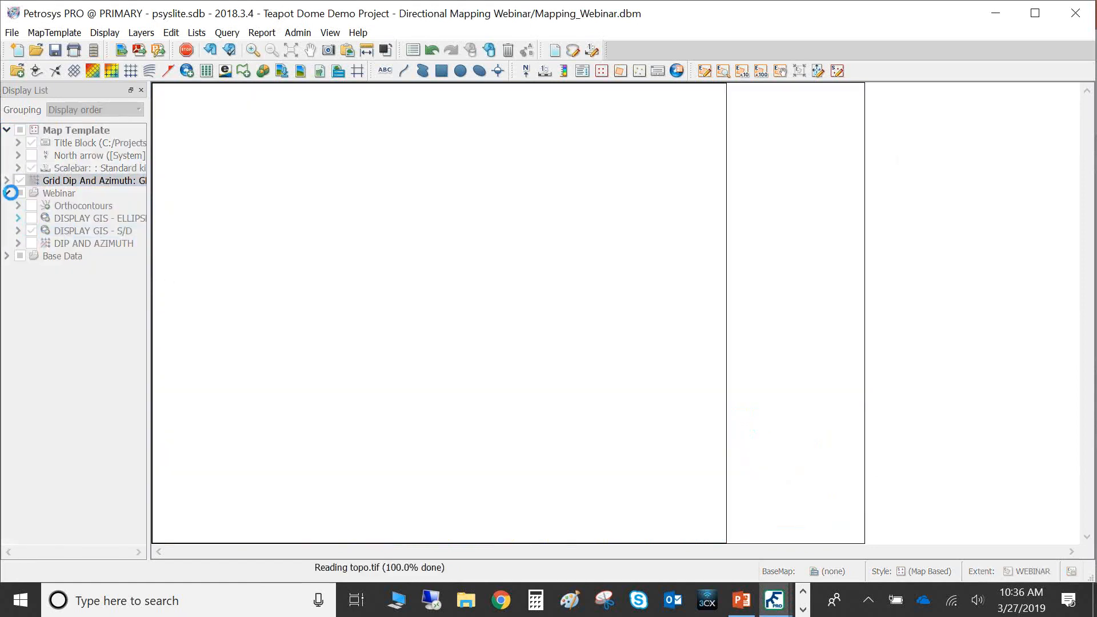
left_click(18, 180)
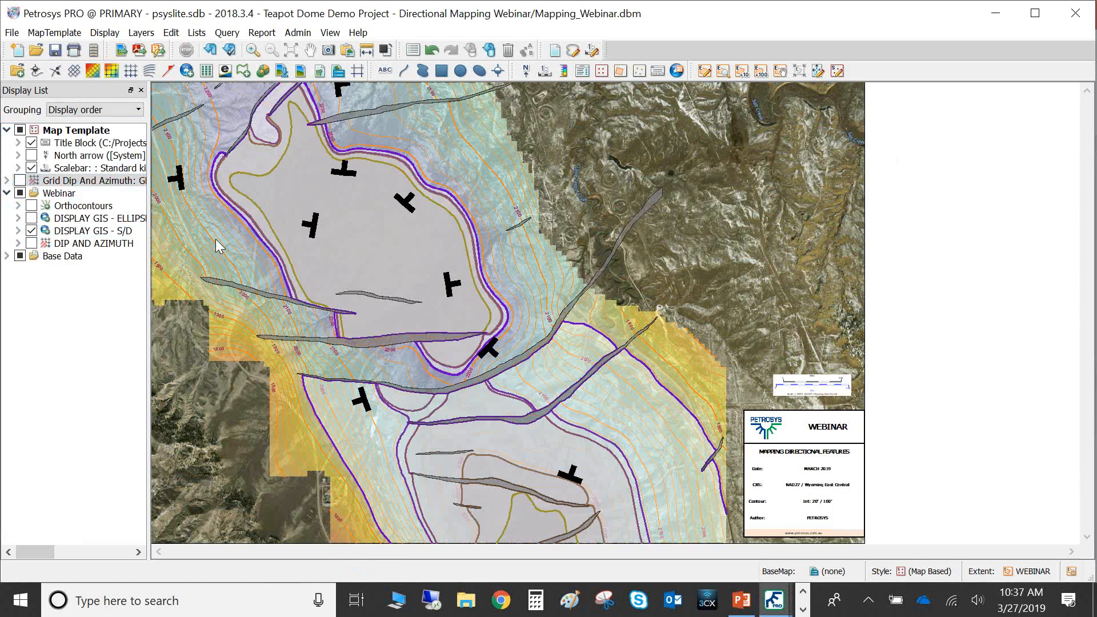
Hide the S/D layer and briefly toggle the DISPLAY GIS - ELLIPSE layer on and off
left_click(31, 231)
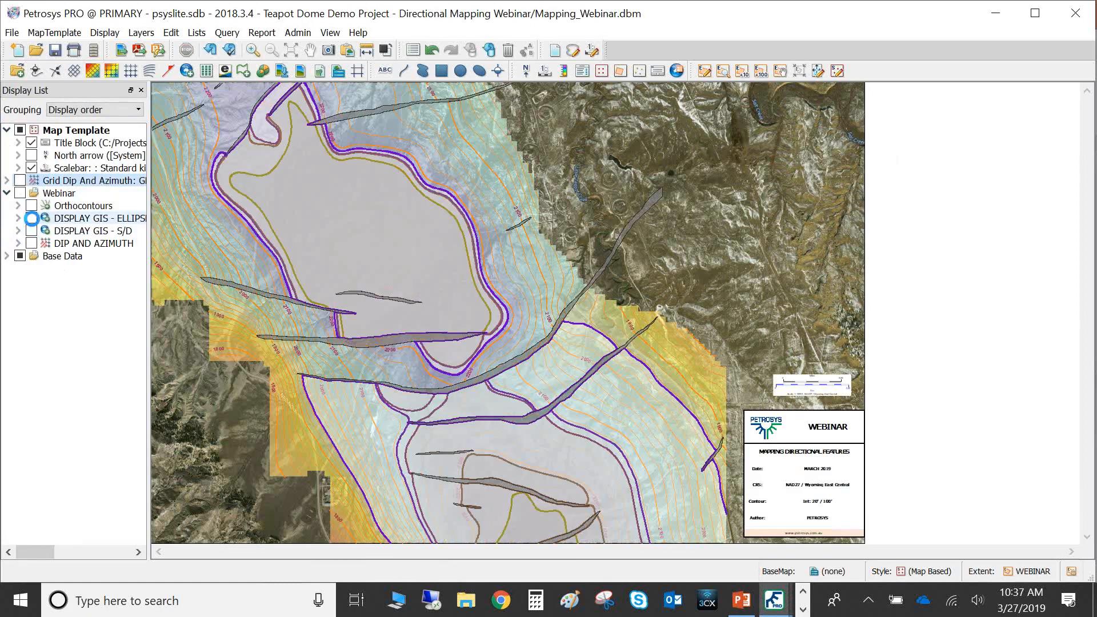
left_click(32, 218)
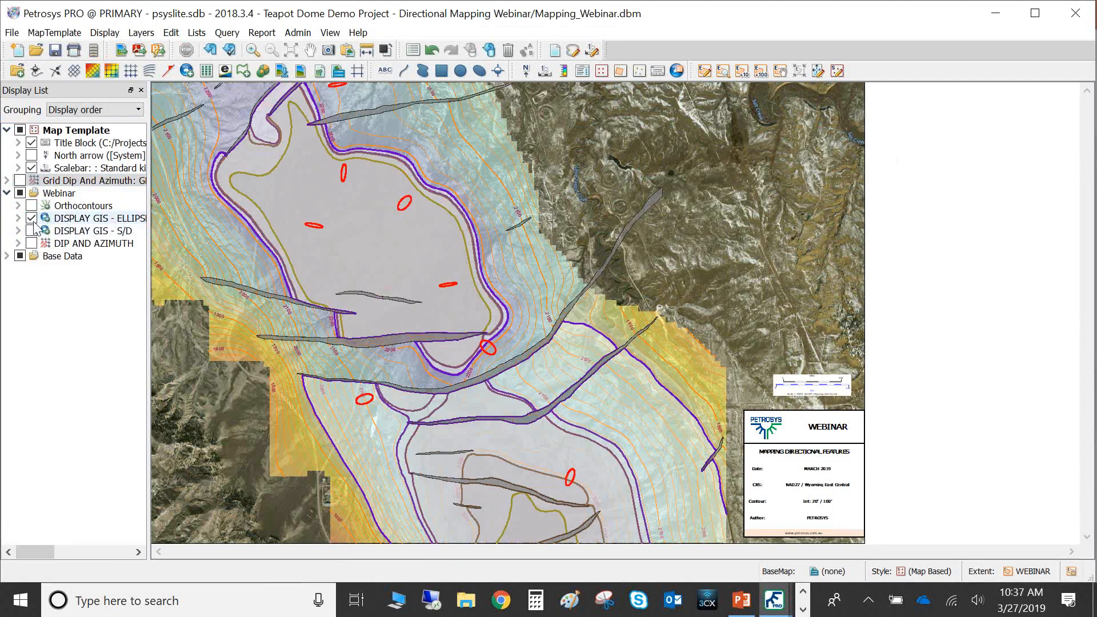
left_click(32, 231)
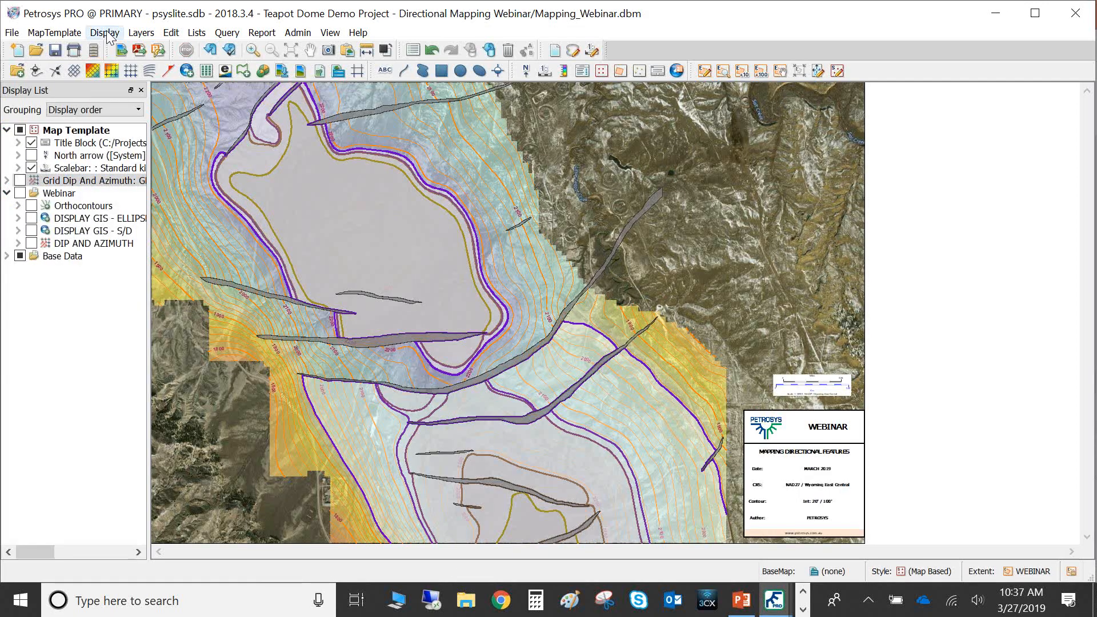
Open a new GIS display using the Excel source SHAPEFILE_FOR_WEBINAR.xlsx
left_click(108, 34)
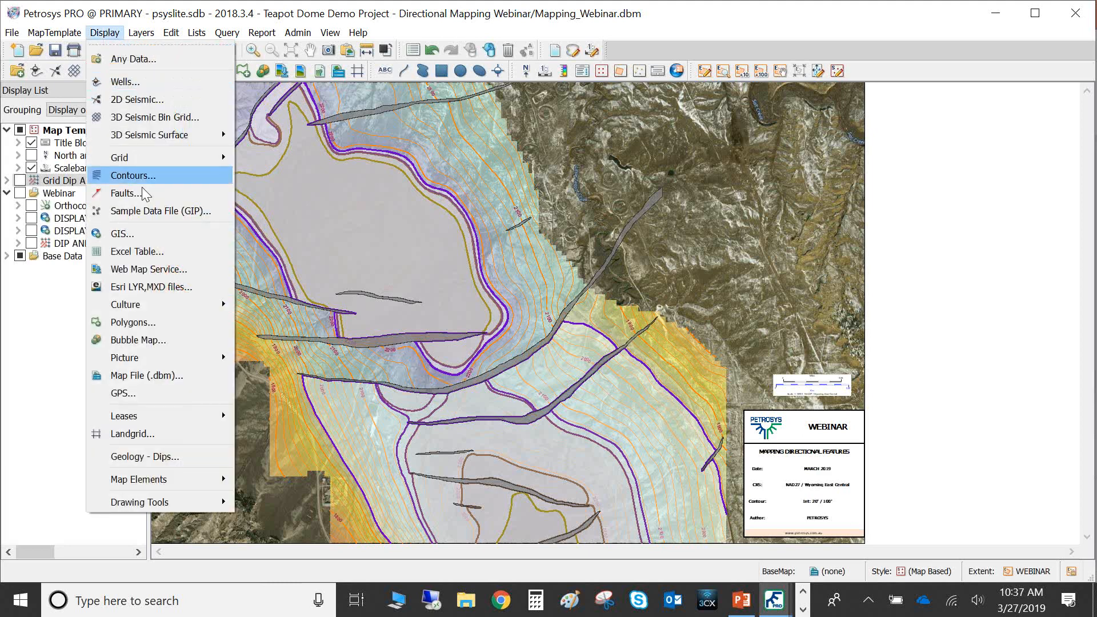
left_click(148, 231)
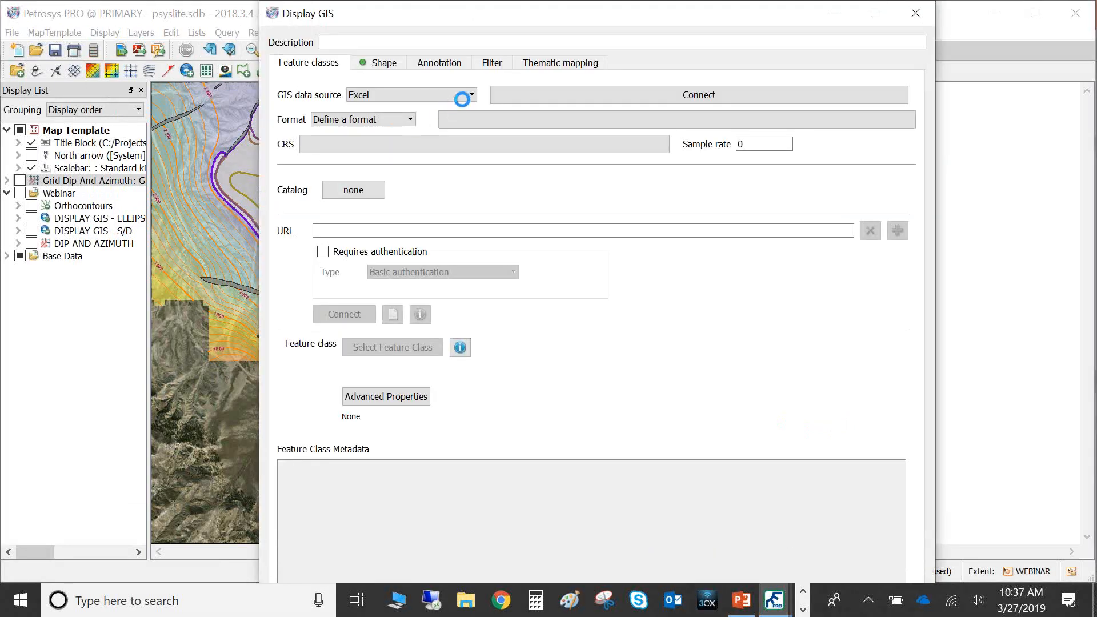
left_click(471, 93)
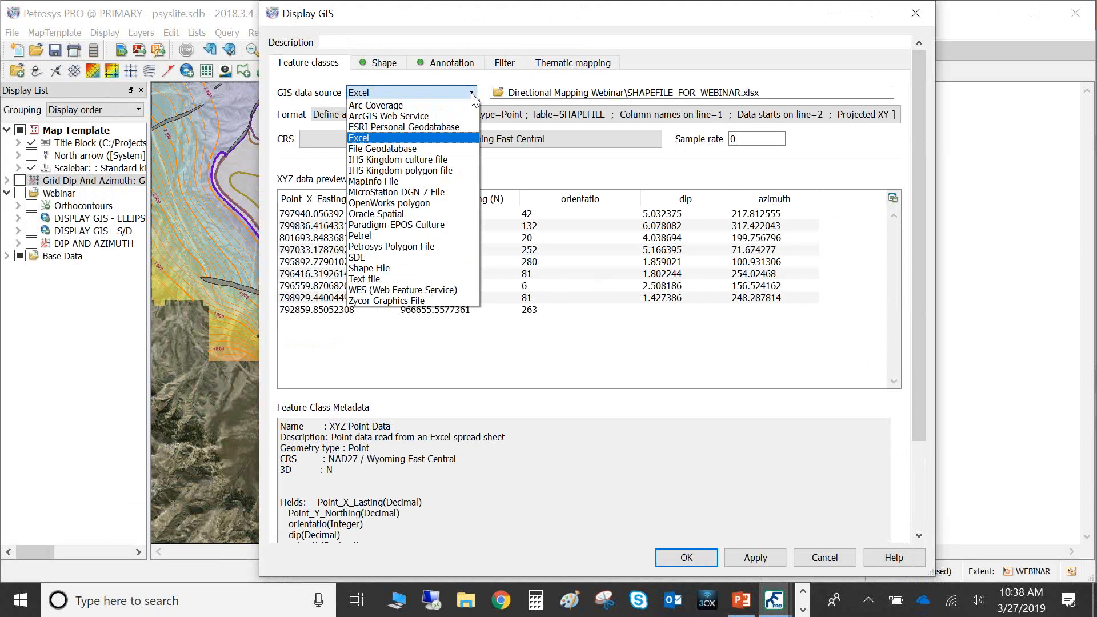
left_click(472, 92)
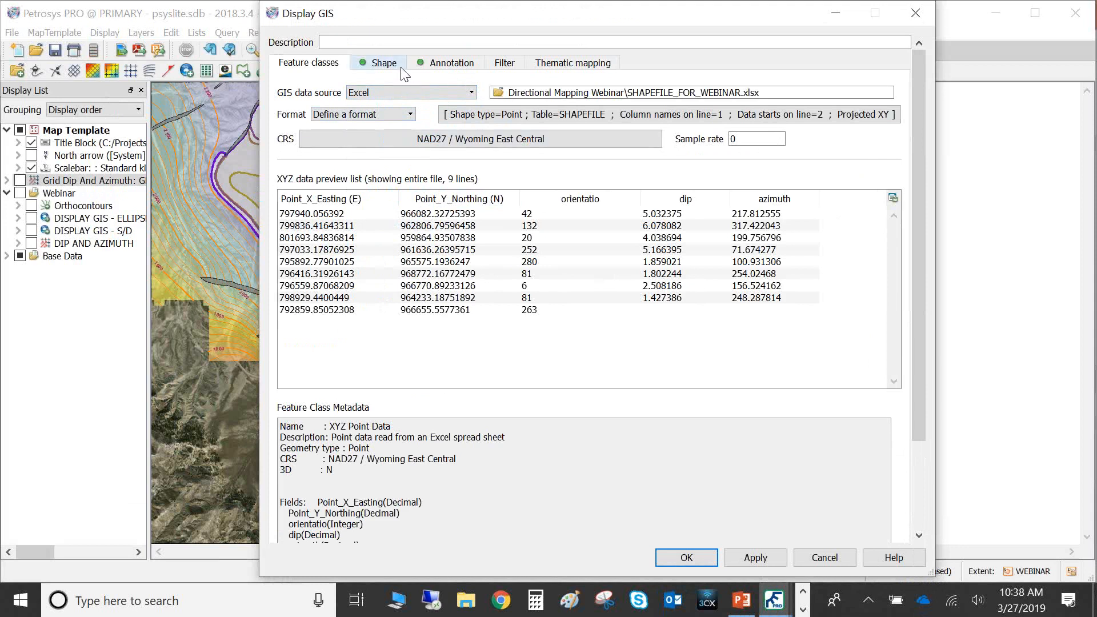
Set the GIS point style to symbol number 9999 with line width 10 and size 15 mm
left_click(383, 63)
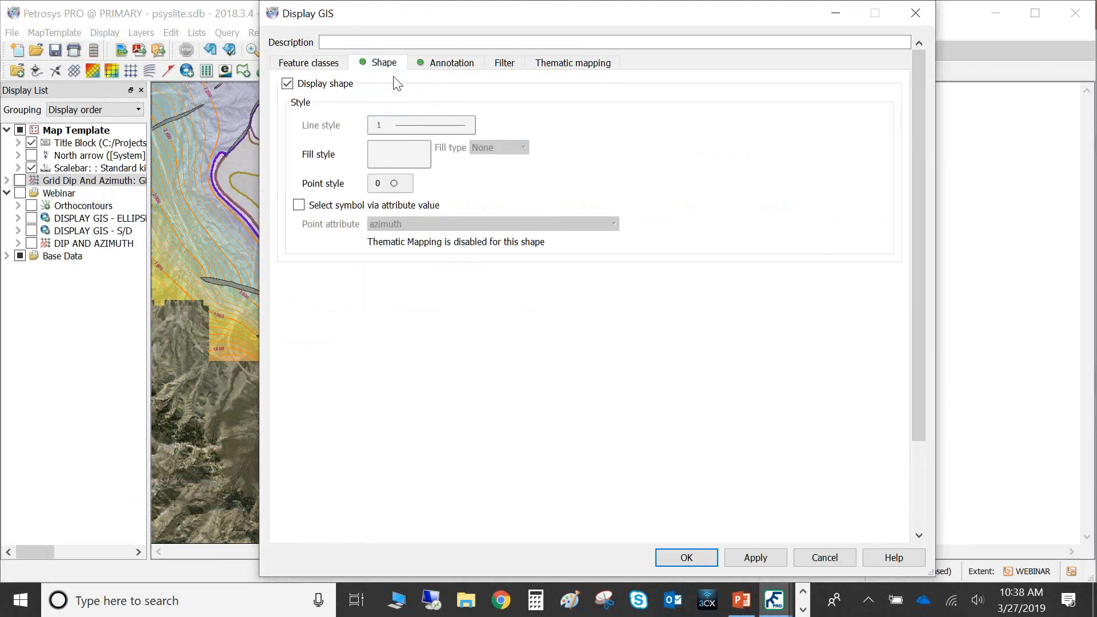
left_click(386, 188)
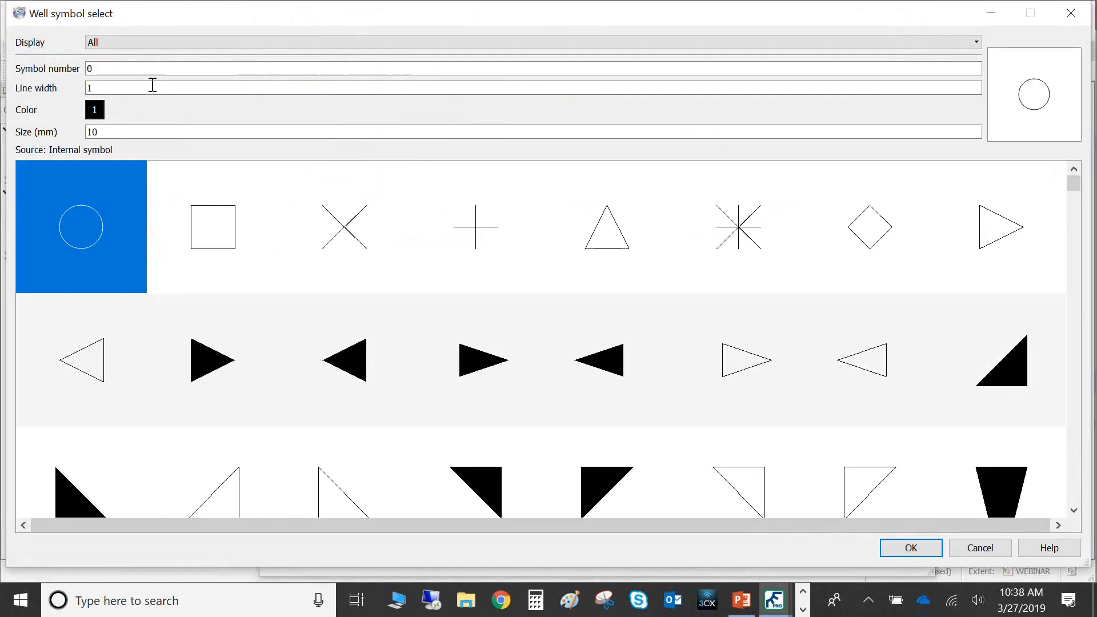
key("BackSpace")
type("9999")
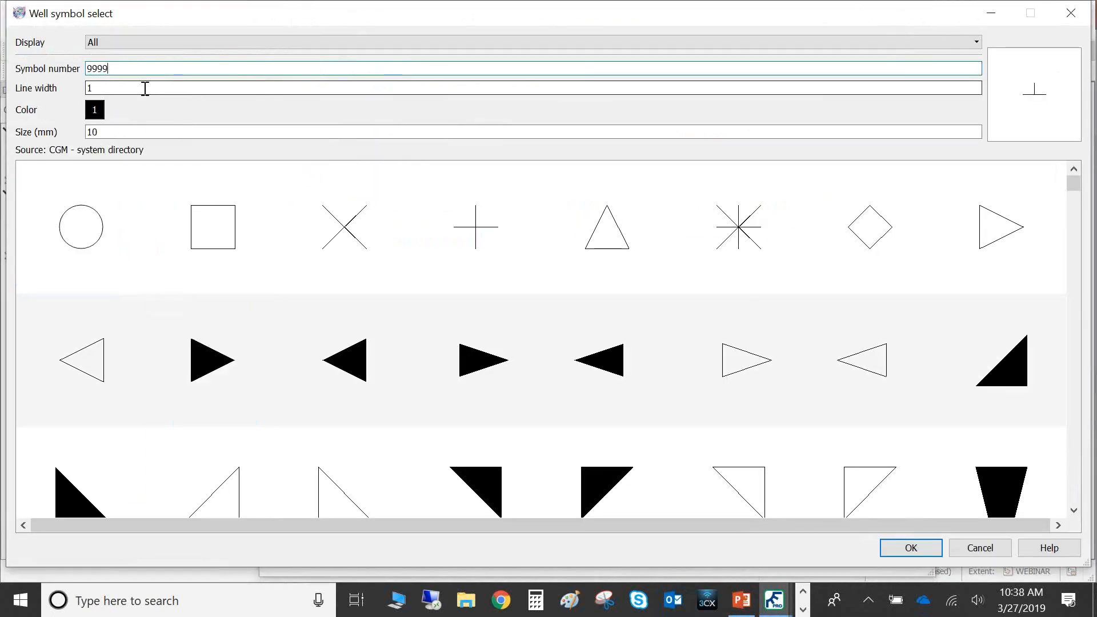
left_click(129, 89)
type("0")
left_click(108, 132)
key("BackSpace")
type("5")
left_click(910, 548)
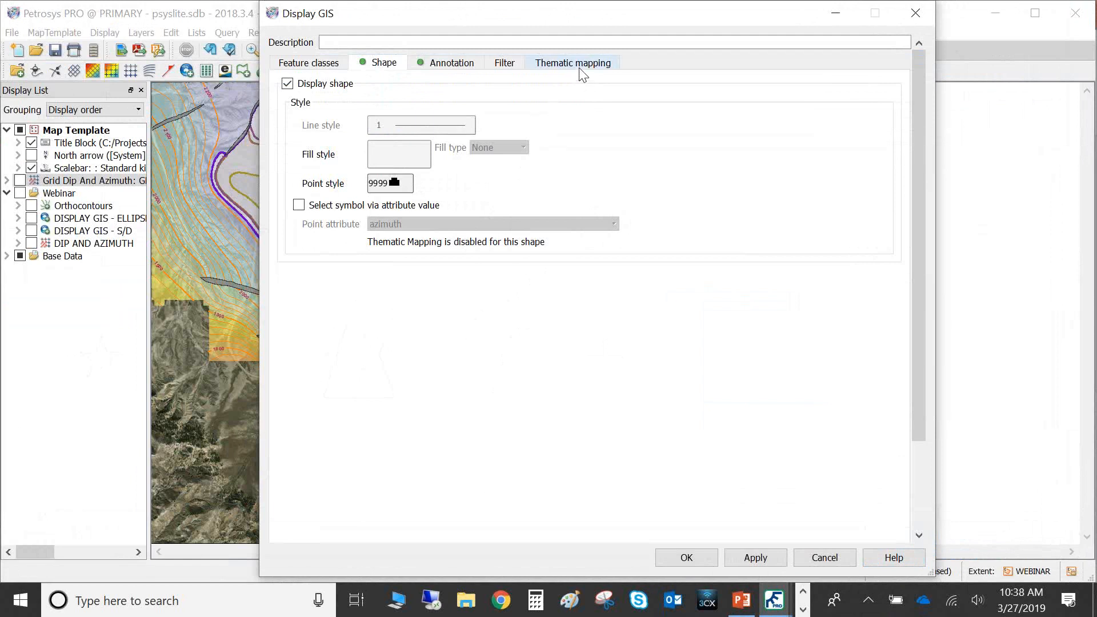
Enable thematic mapping for the GIS layer using the Symbol Style option
left_click(577, 65)
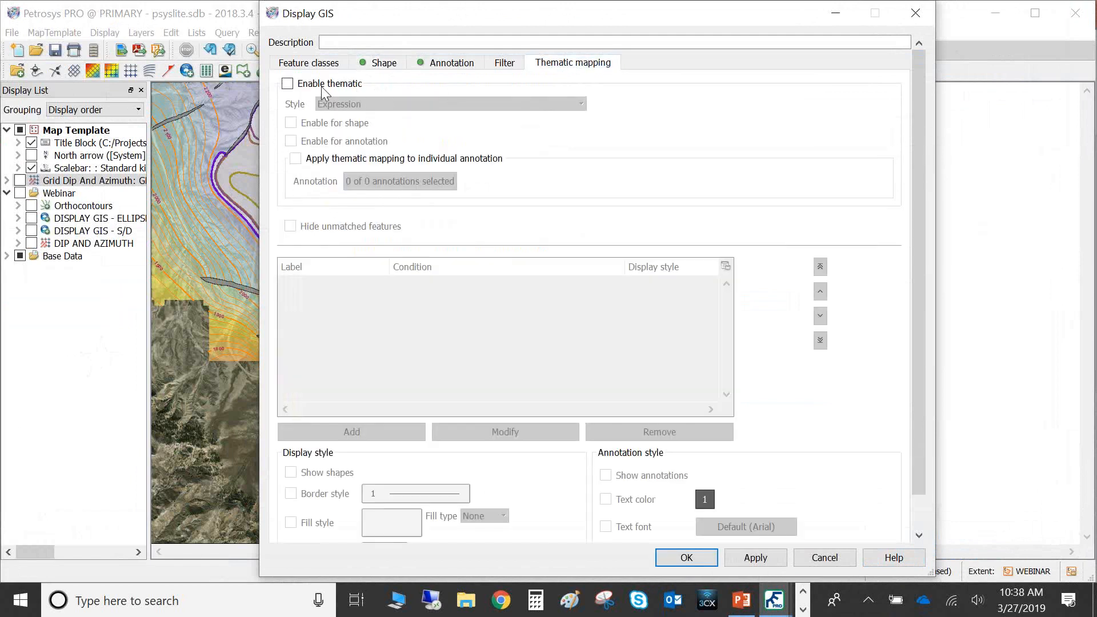
left_click(289, 85)
left_click(421, 108)
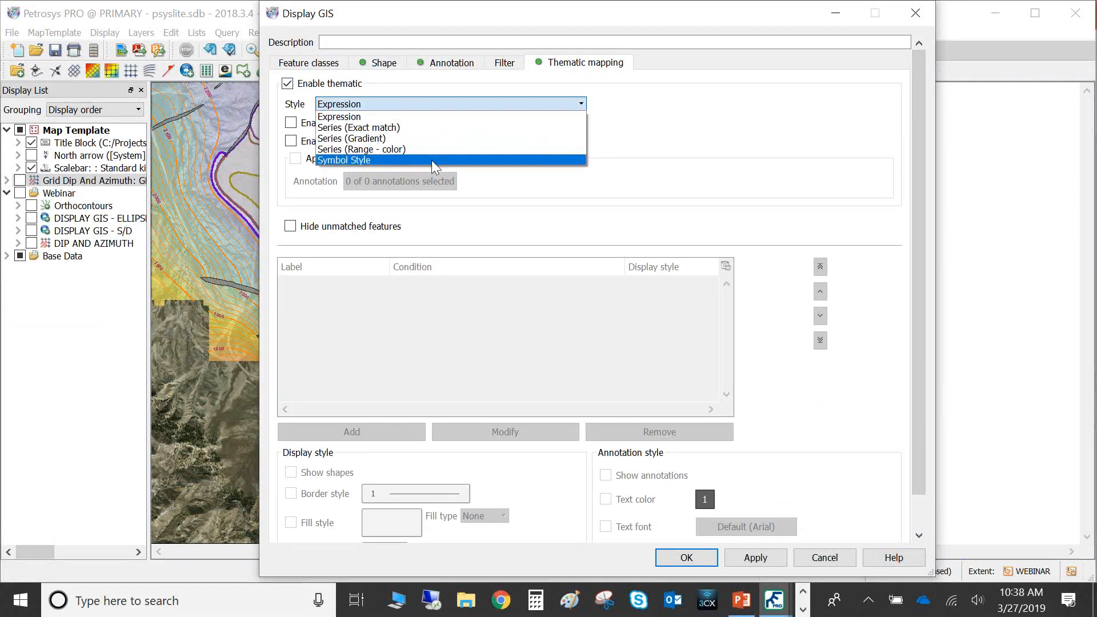
left_click(431, 159)
Set the symbol orientation's rotation attribute to orientatio and turn on the preview
scroll(479, 187, "down", 2)
scroll(497, 203, "down", 1)
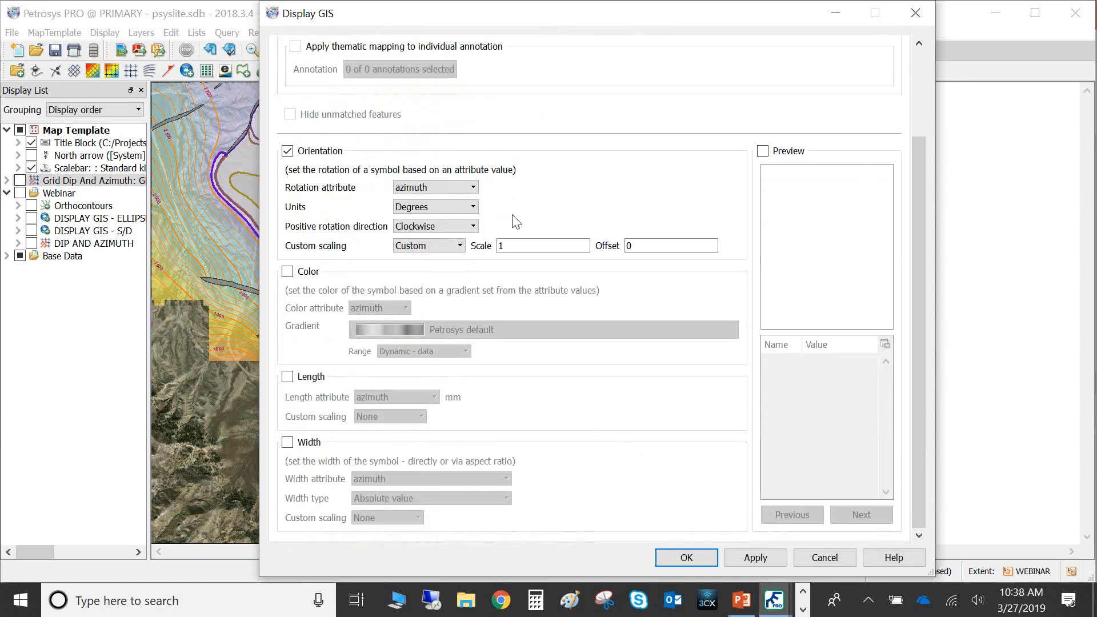
scroll(540, 259, "up", 1)
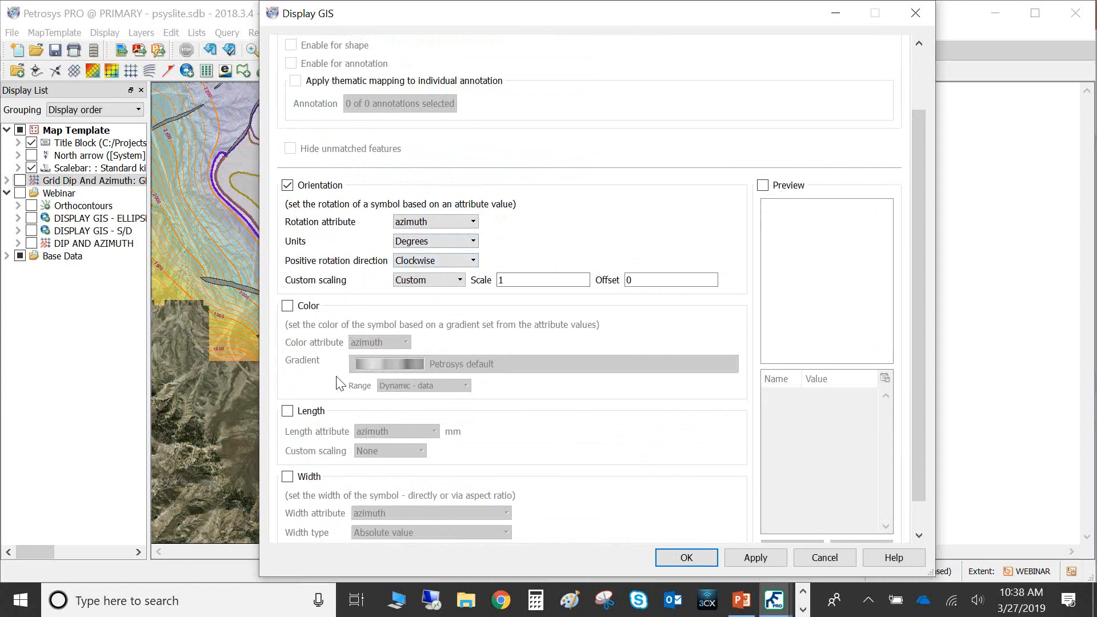
left_click(461, 228)
left_click(450, 255)
left_click(765, 186)
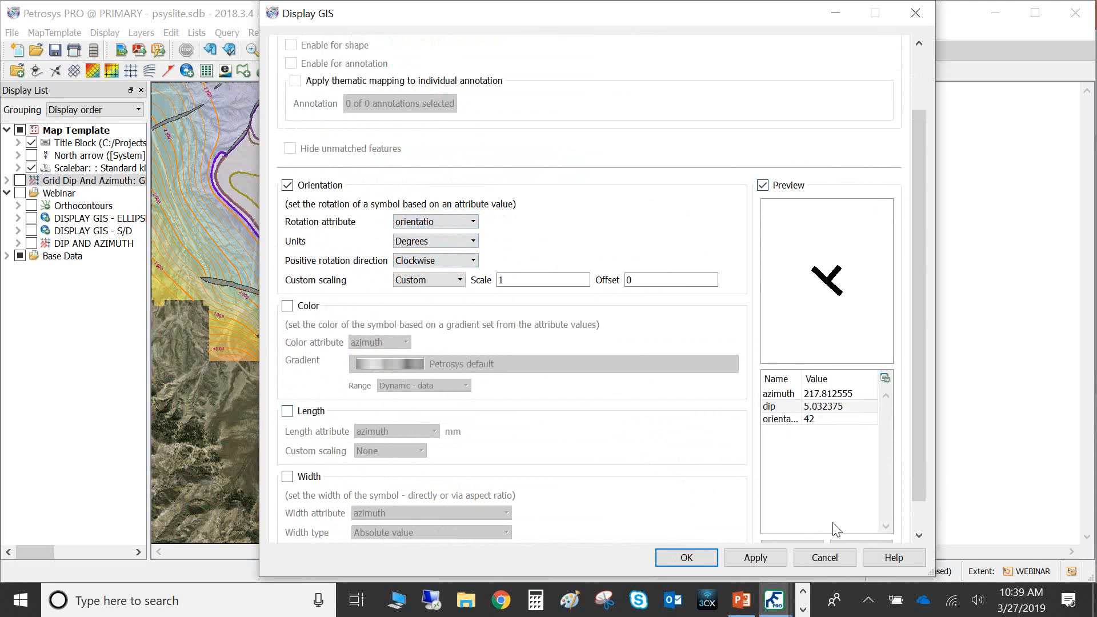
Step through several preview records to check the rotated symbols, then apply the GIS display
scroll(826, 471, "down", 1)
left_click(857, 516)
left_click(856, 516)
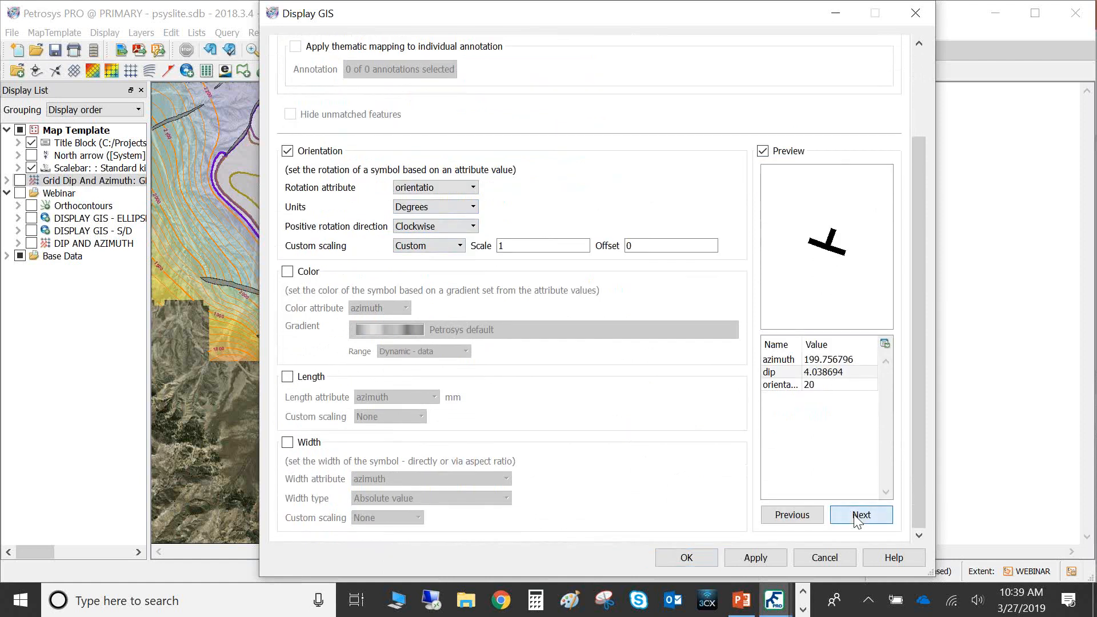
left_click(857, 517)
left_click(856, 516)
left_click(857, 516)
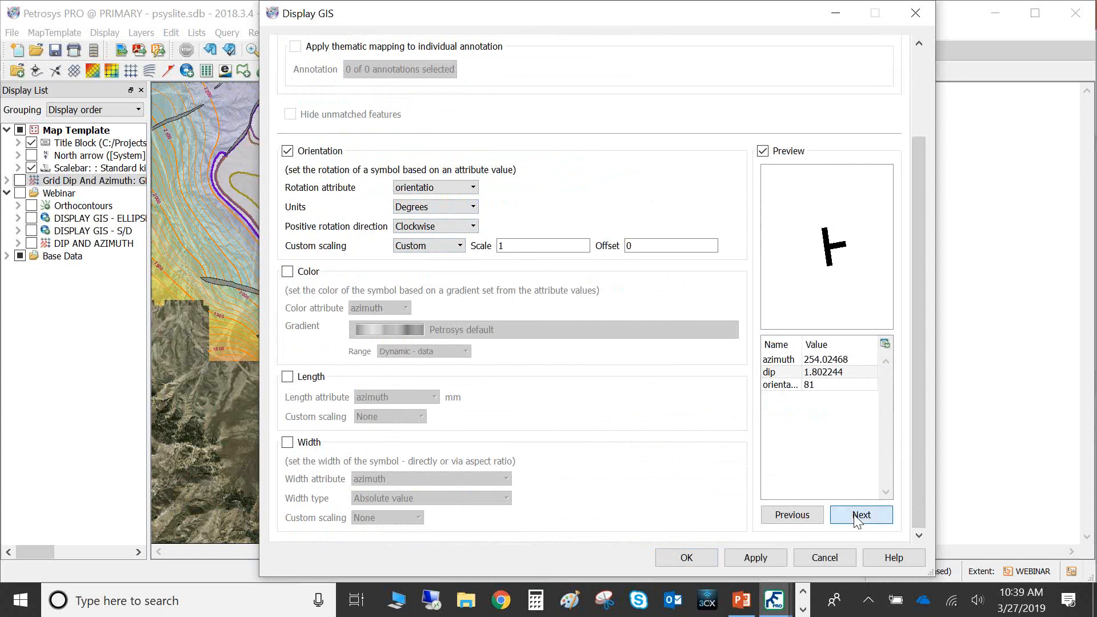
left_click(856, 517)
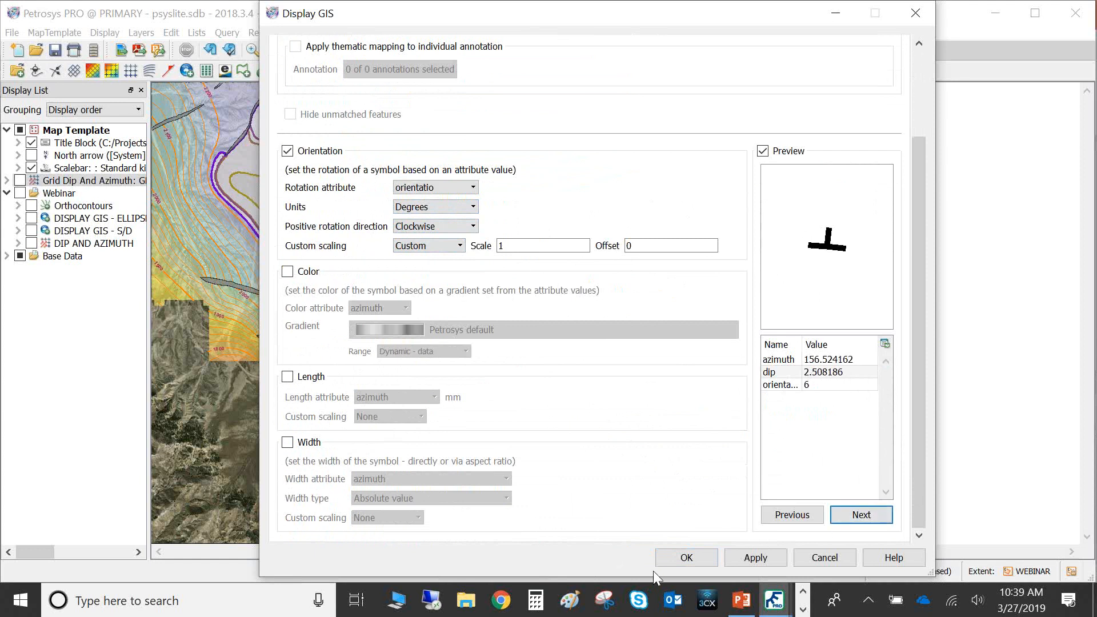
left_click(673, 561)
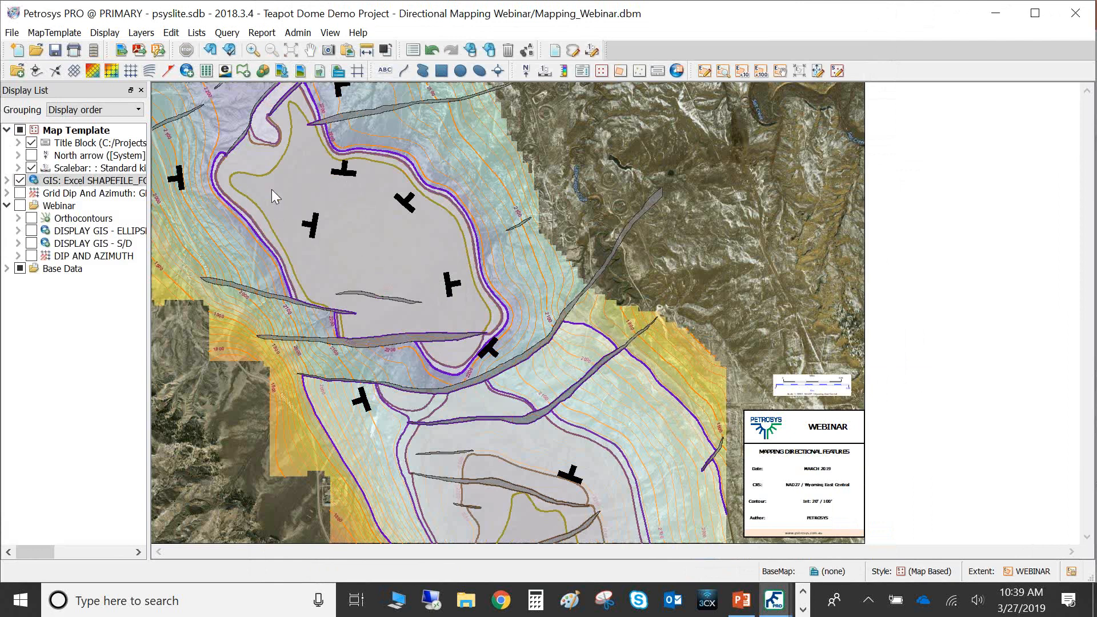
Hide the GIS Excel strike/dip symbol layer, then briefly show and hide the existing Orthocontours layer
right_click(129, 183)
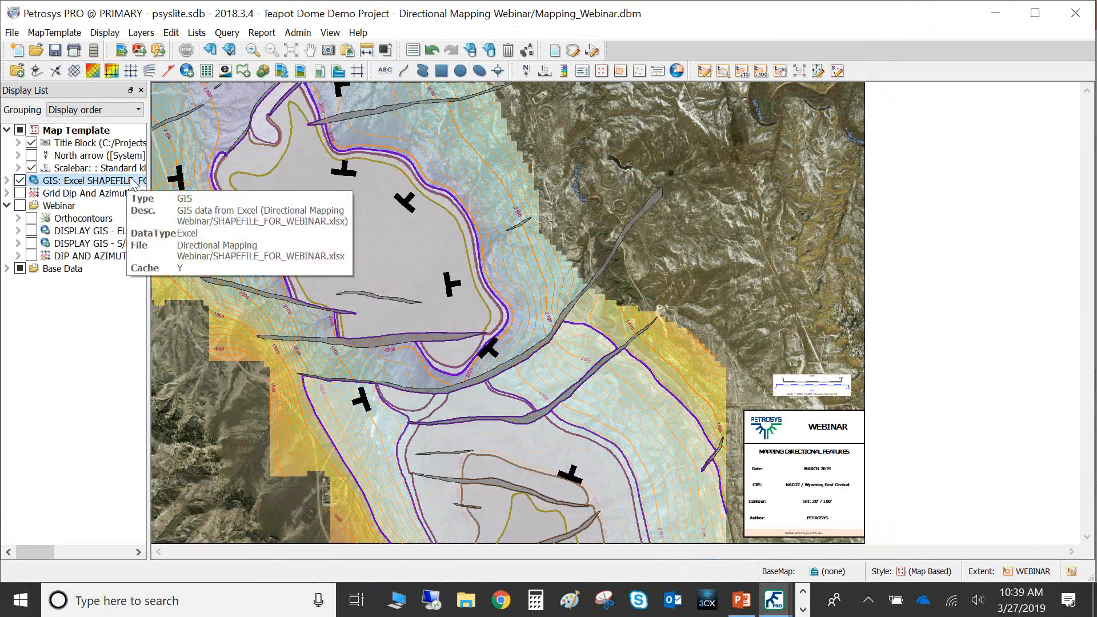
key("Escape")
left_click(20, 180)
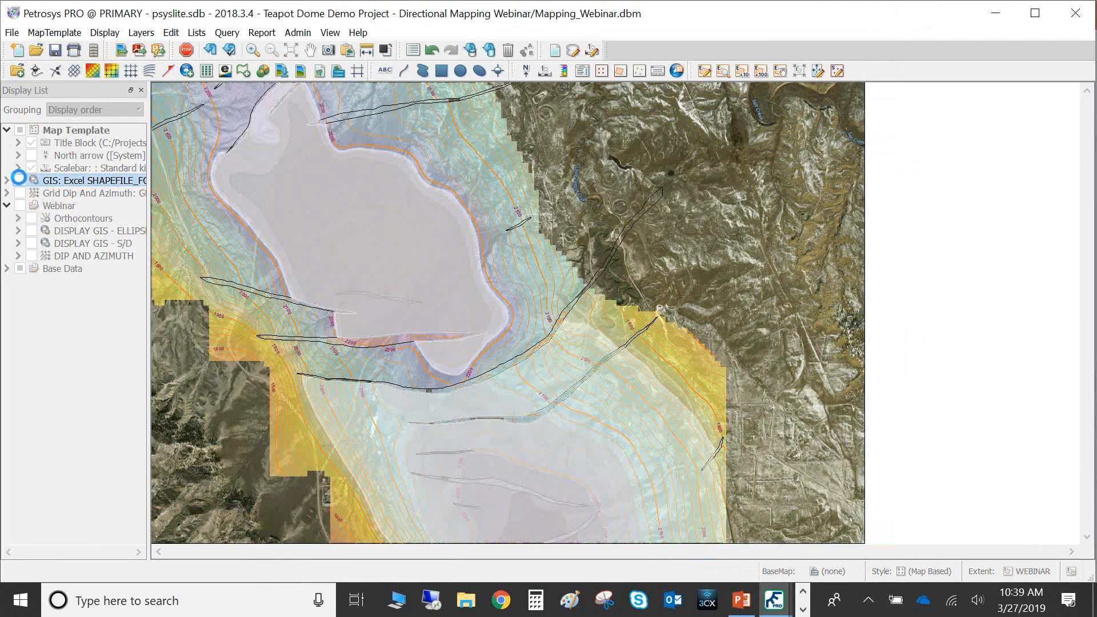
left_click(30, 218)
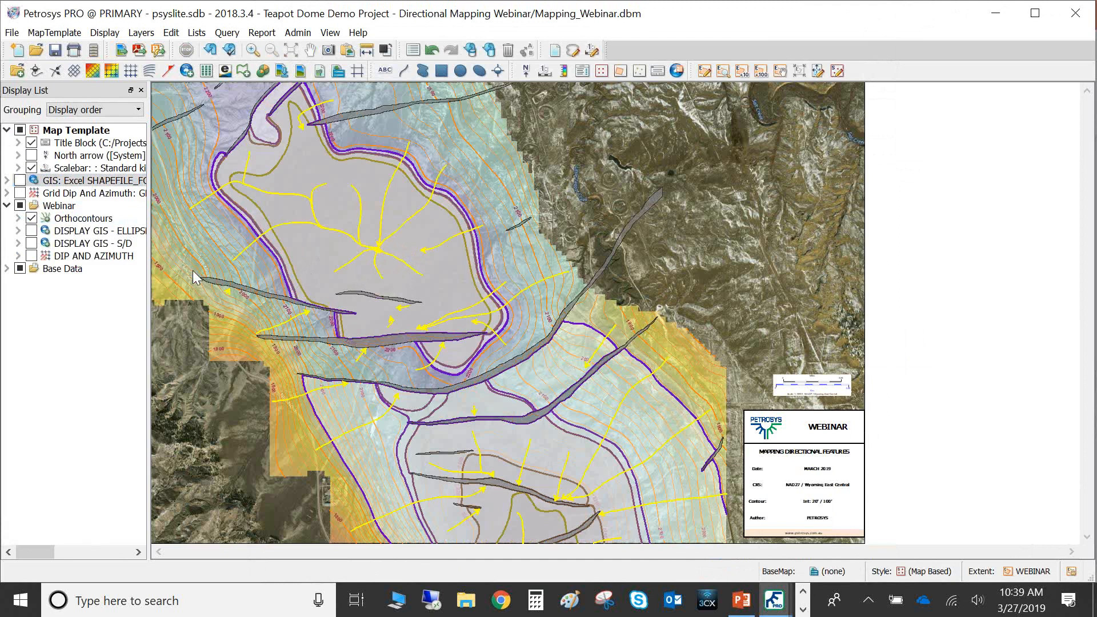
left_click(32, 219)
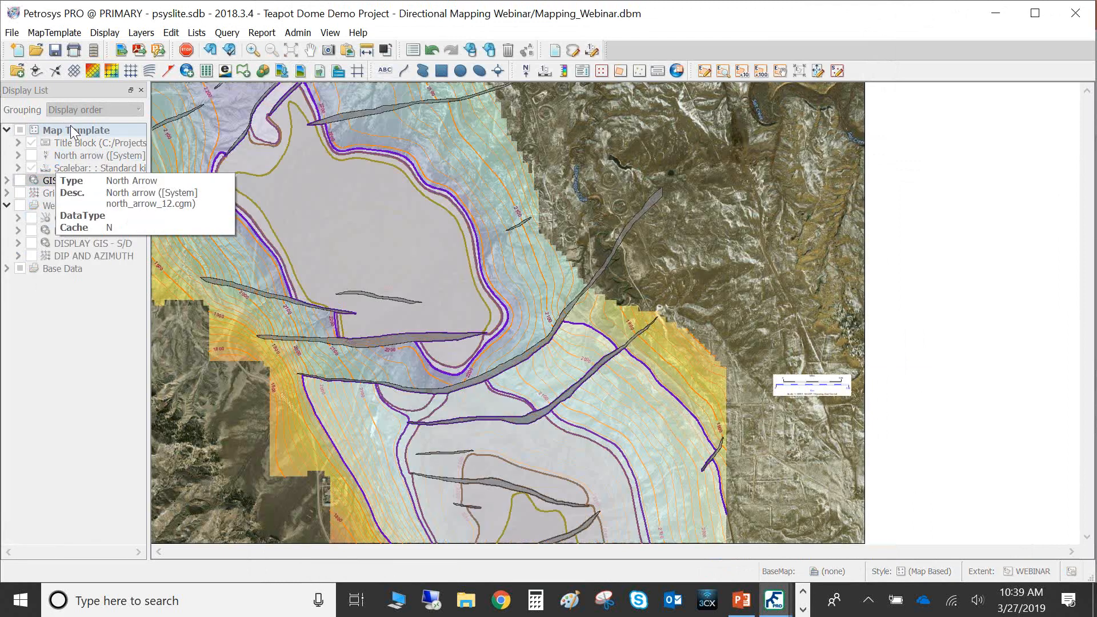
Open the Orthocontours grid display and create the seedpoint culture file webinar.cul, overwriting the existing file
left_click(114, 36)
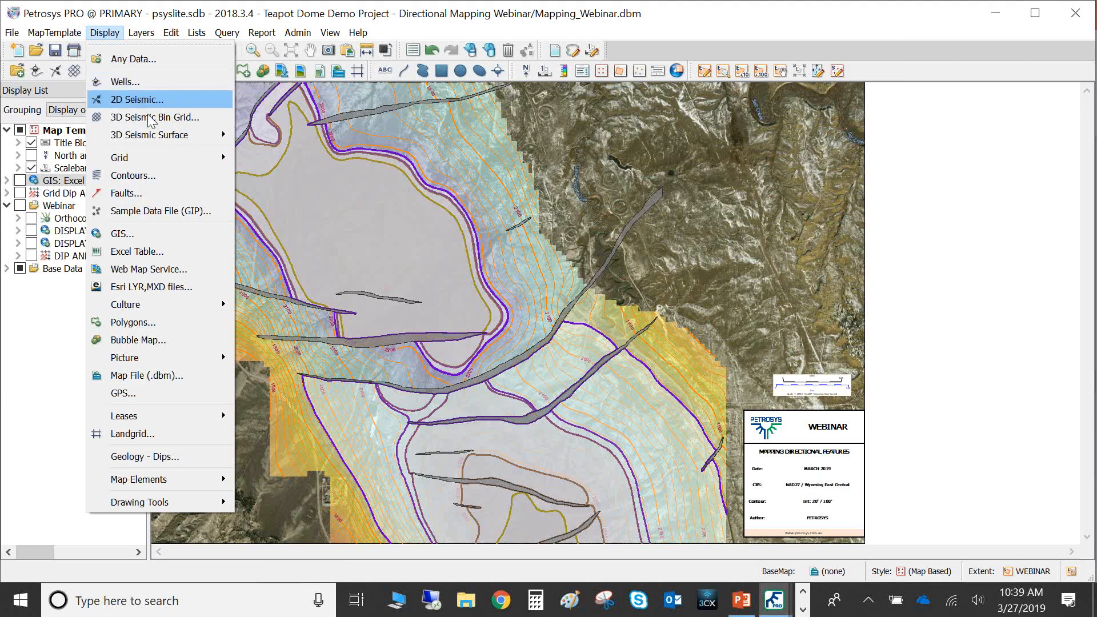
mouse_move(148, 154)
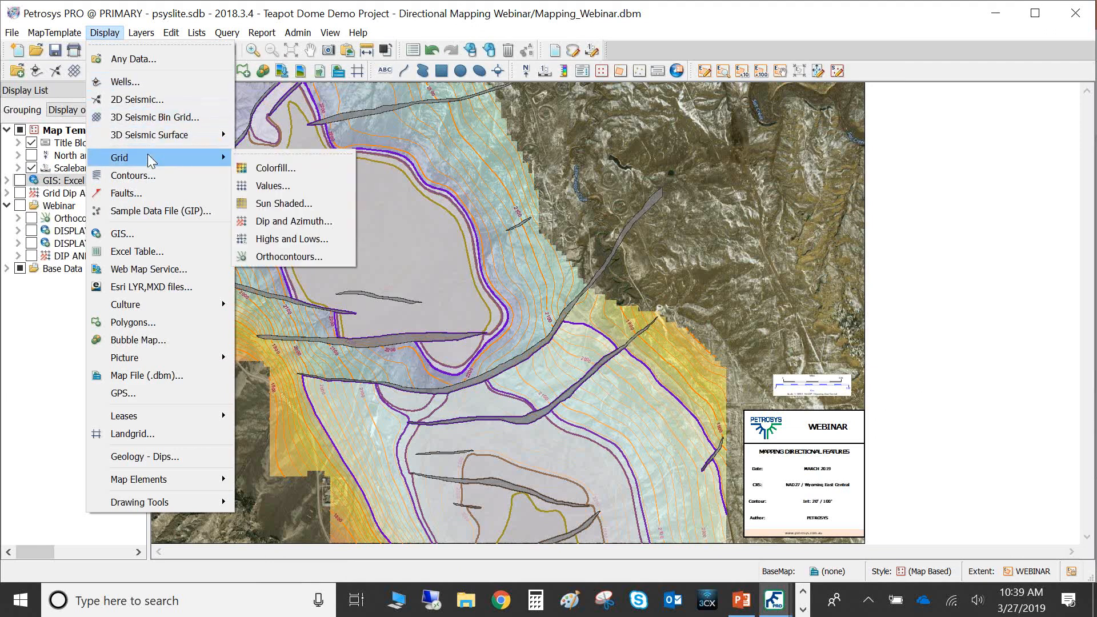
left_click(292, 257)
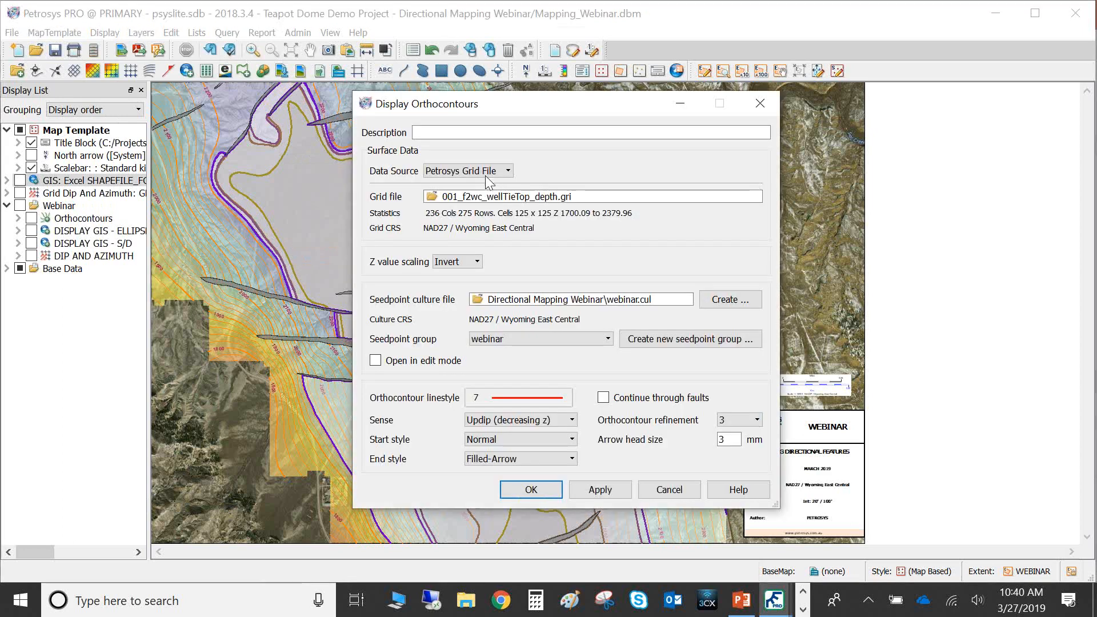
left_click_drag(496, 120, 345, 118)
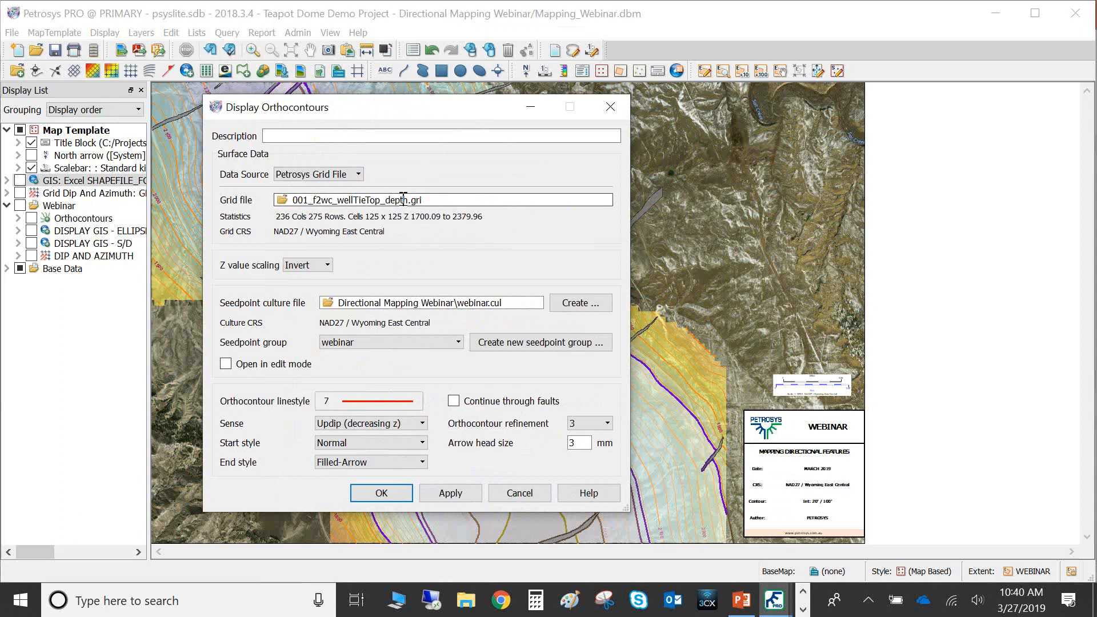
left_click(568, 307)
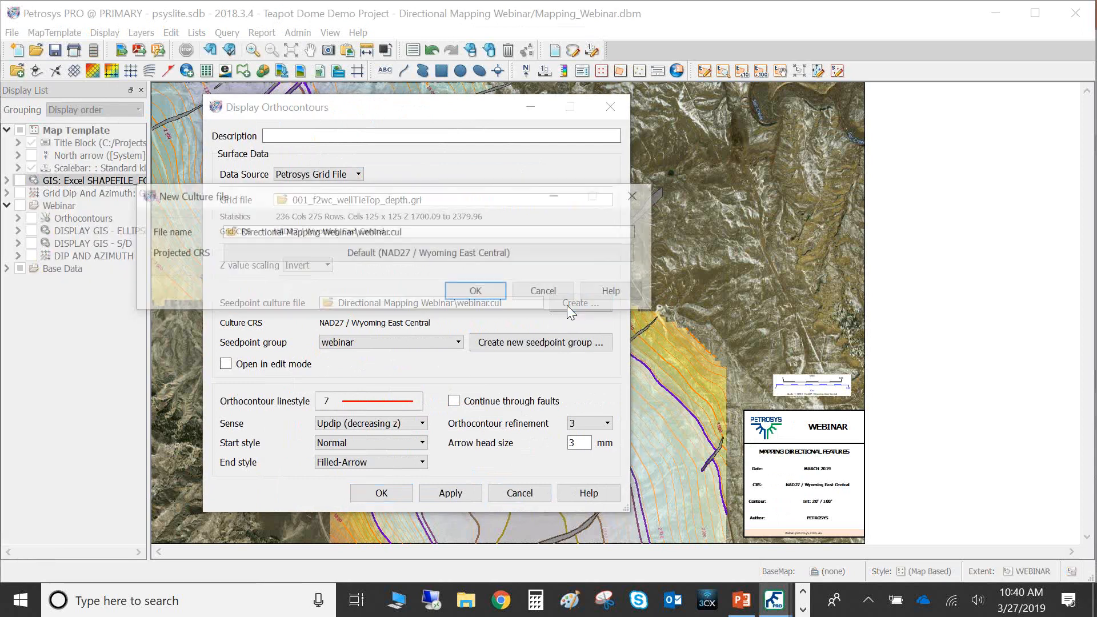
left_click(490, 297)
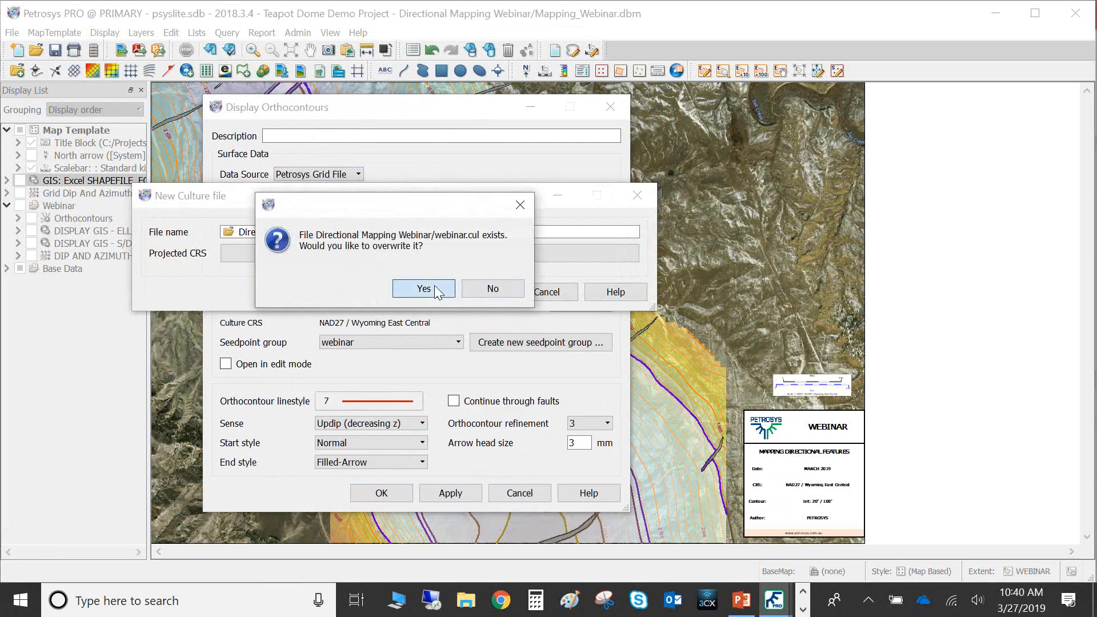
left_click(442, 287)
Create a new seedpoint group named webinar, enable opening in edit mode, and display the orthocontours
left_click(529, 337)
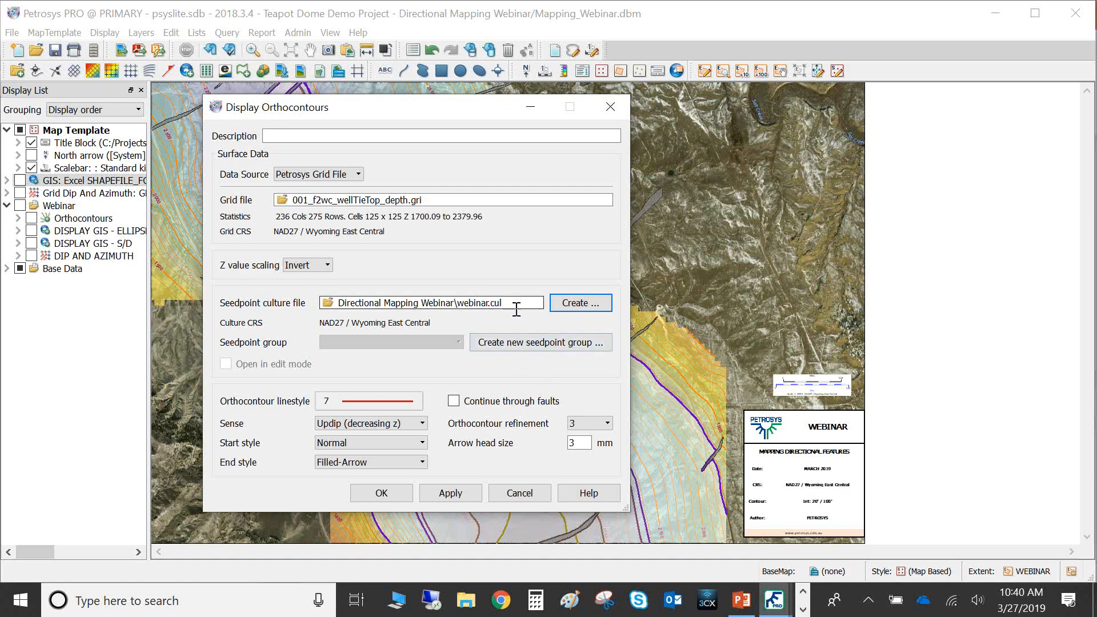
left_click(530, 349)
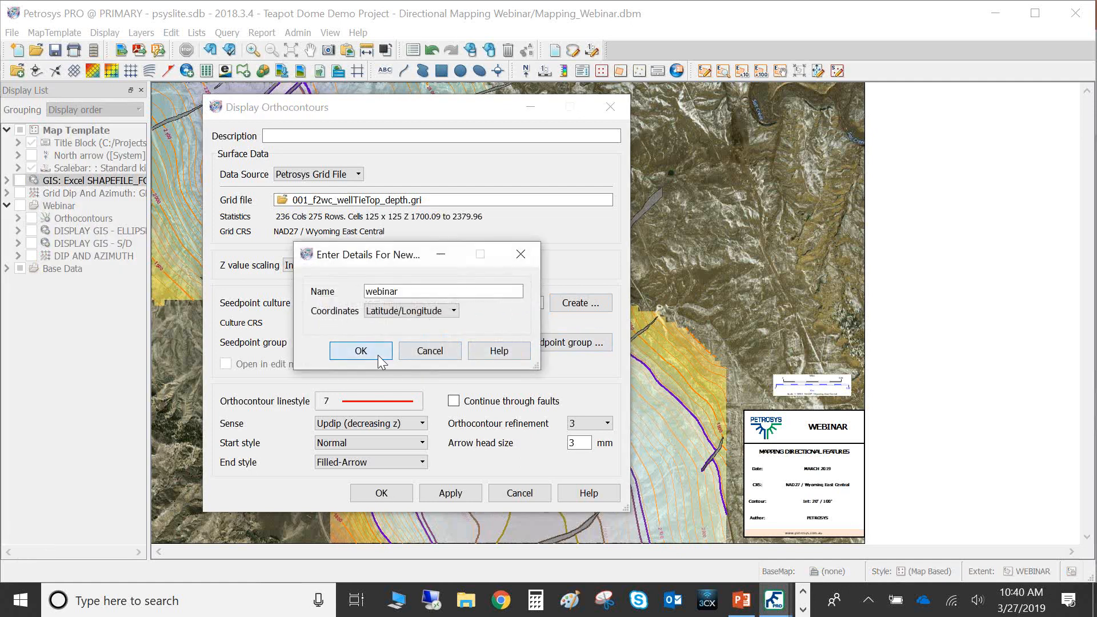
left_click(361, 351)
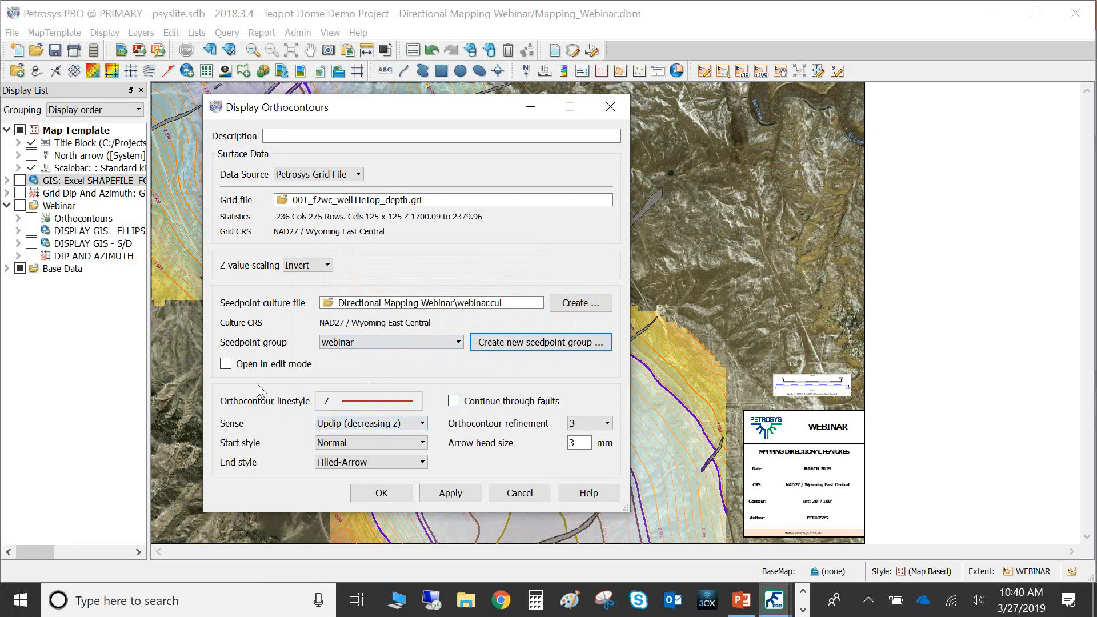
left_click(226, 367)
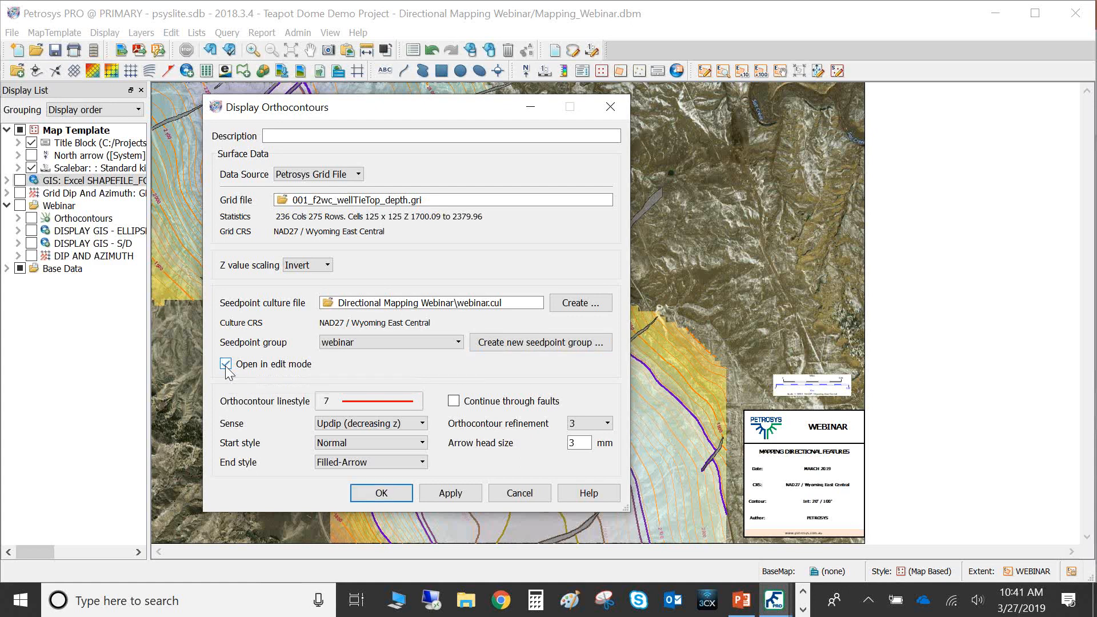
left_click(375, 494)
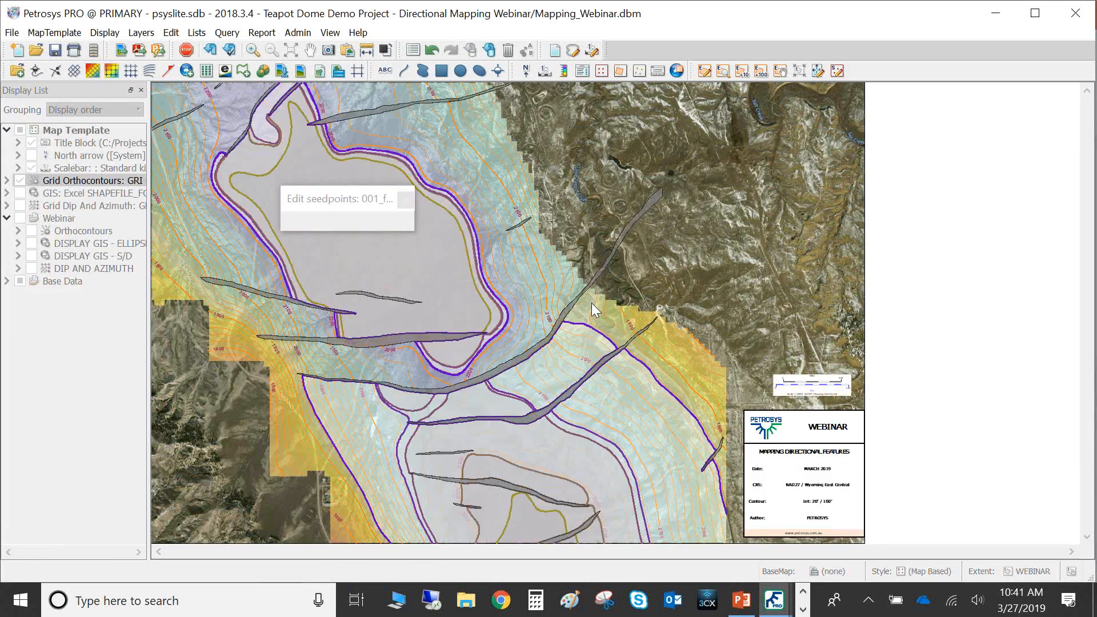
Place about 14 orthocontour seed points across the structure in add seed point mode, then save them to the webinar group
left_click_drag(728, 152, 733, 151)
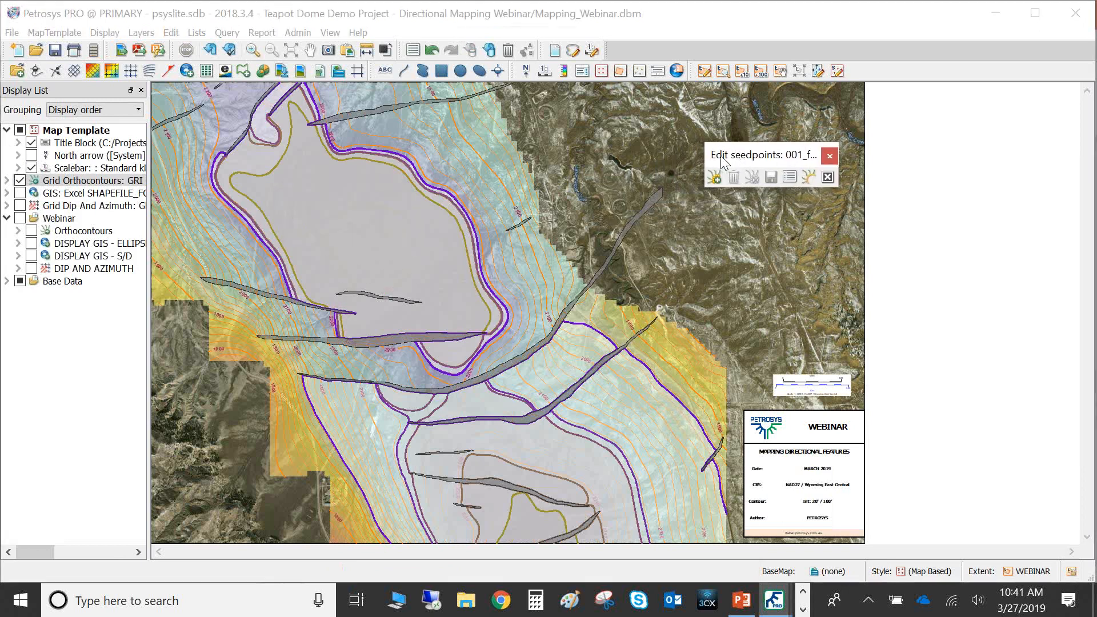
left_click_drag(737, 159, 709, 157)
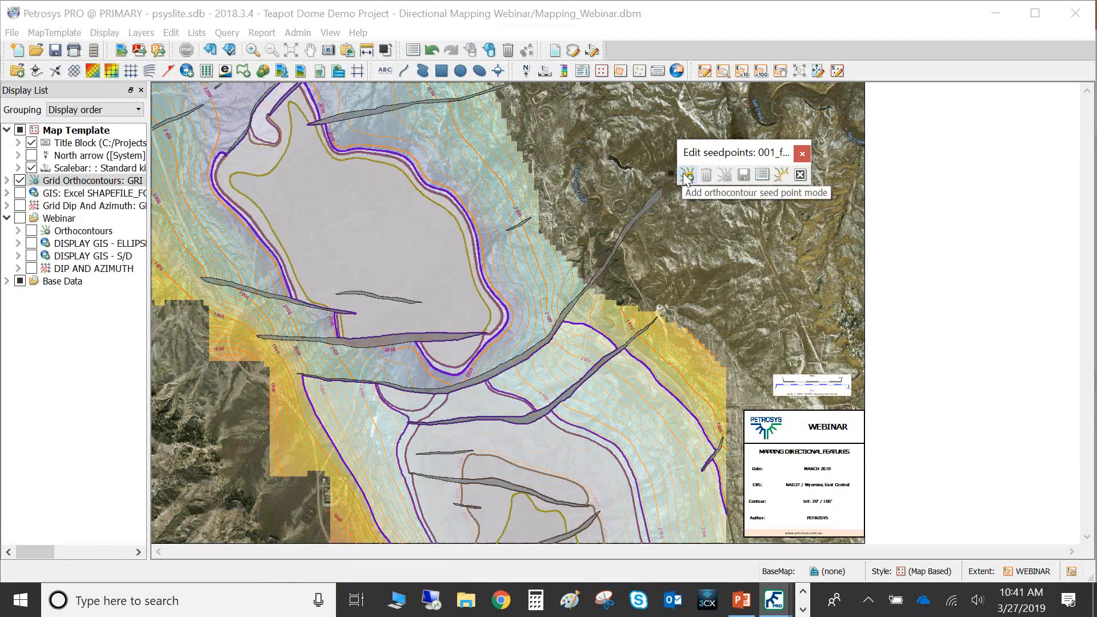
left_click(686, 174)
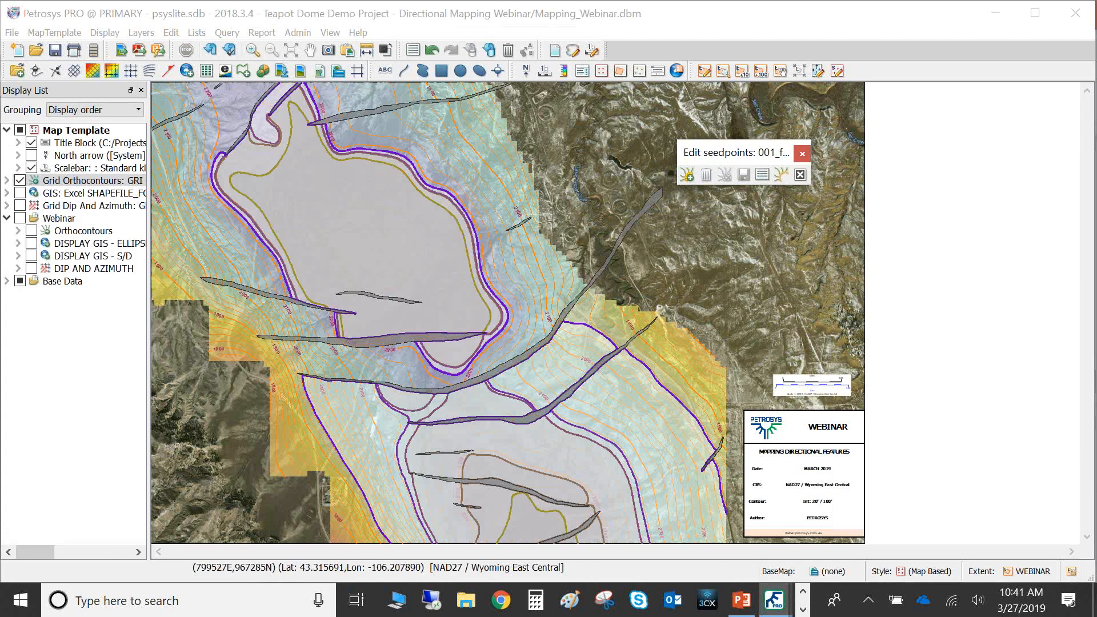
left_click(463, 122)
left_click(359, 122)
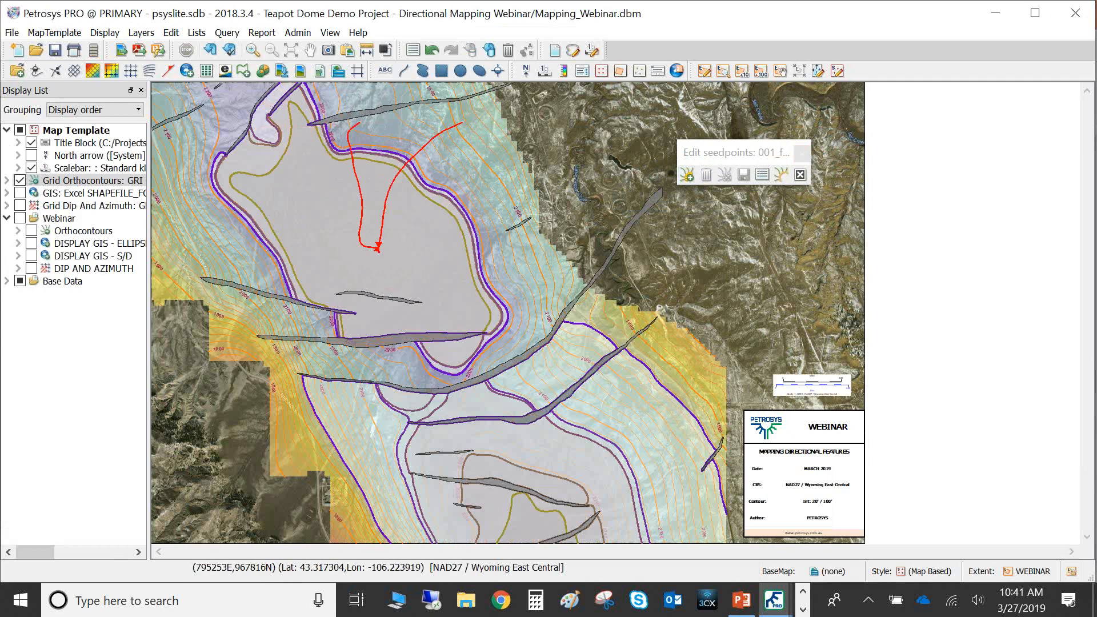
left_click(272, 128)
left_click(215, 212)
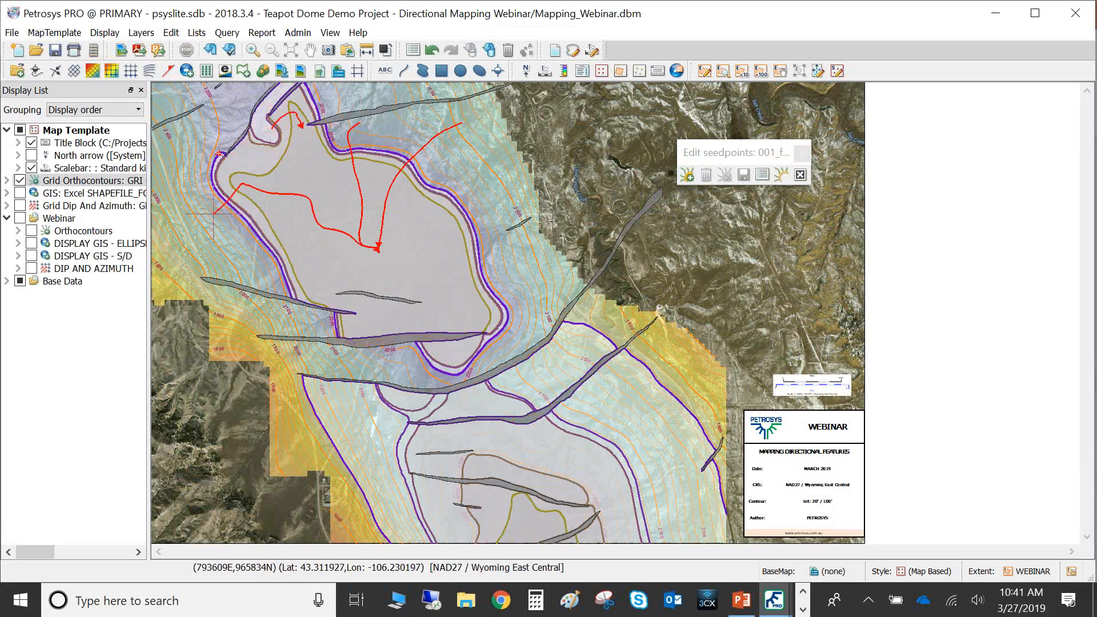
left_click(230, 259)
left_click(278, 286)
left_click(526, 274)
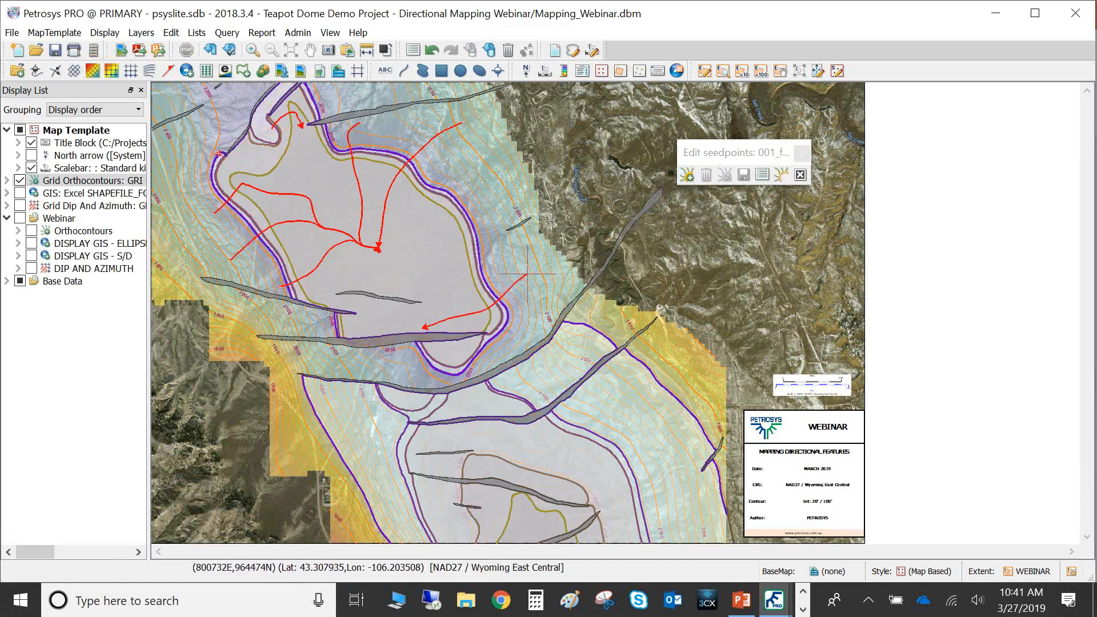
left_click(486, 228)
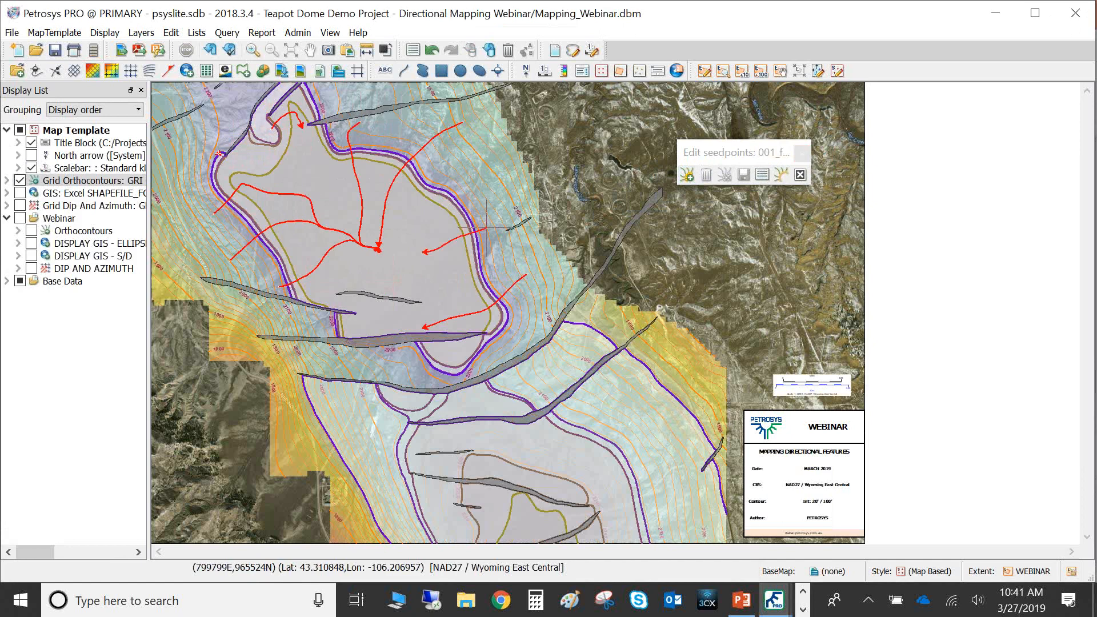
left_click(498, 265)
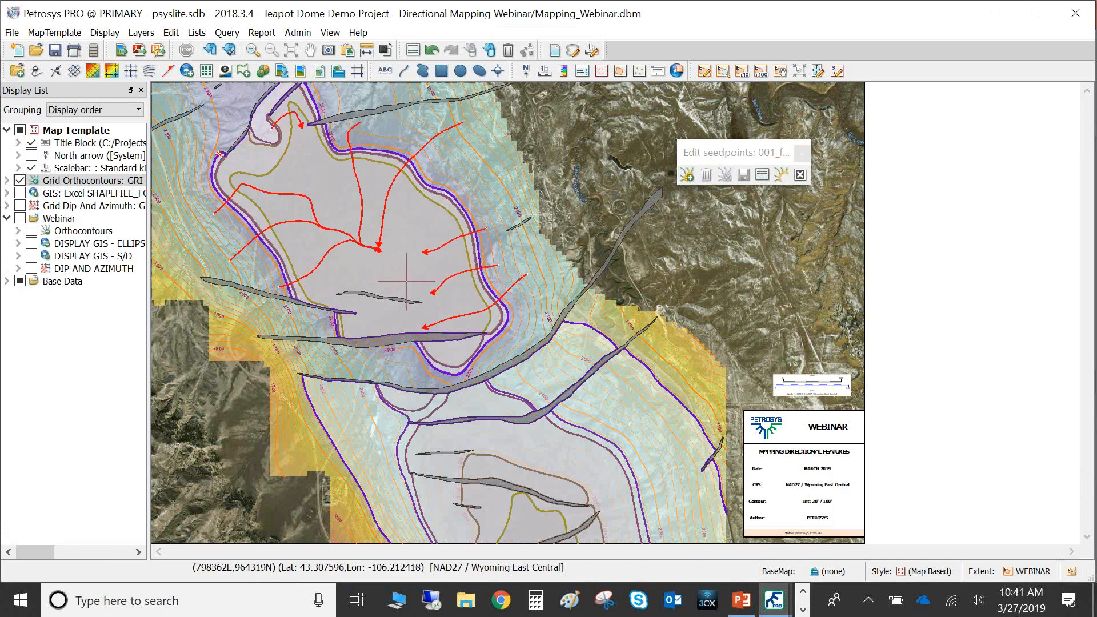
left_click(324, 295)
left_click(346, 397)
left_click(607, 443)
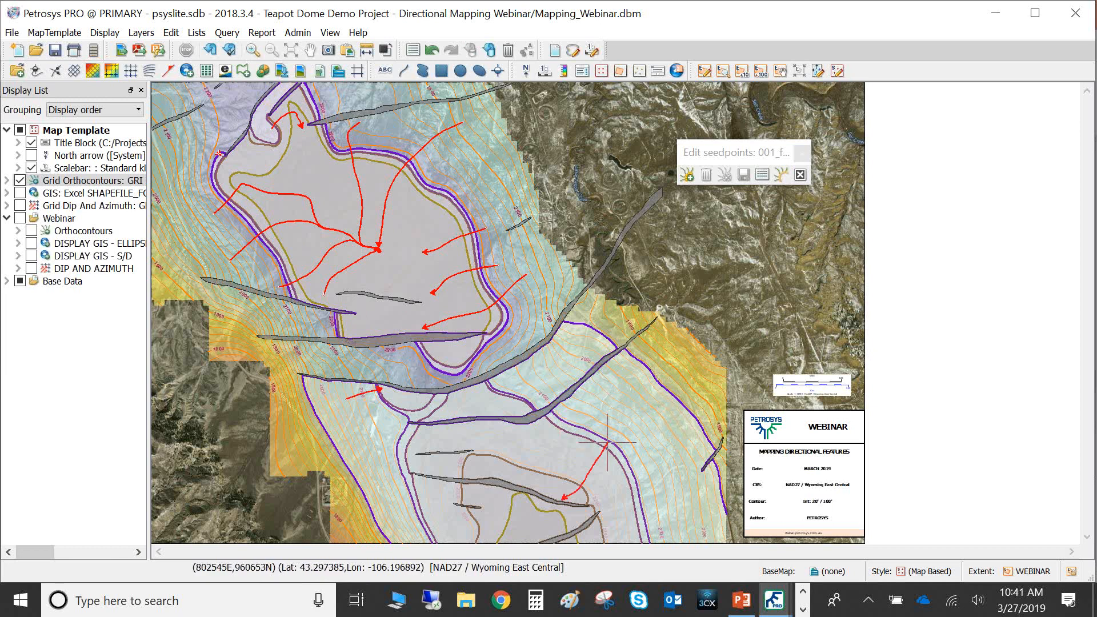
left_click(394, 500)
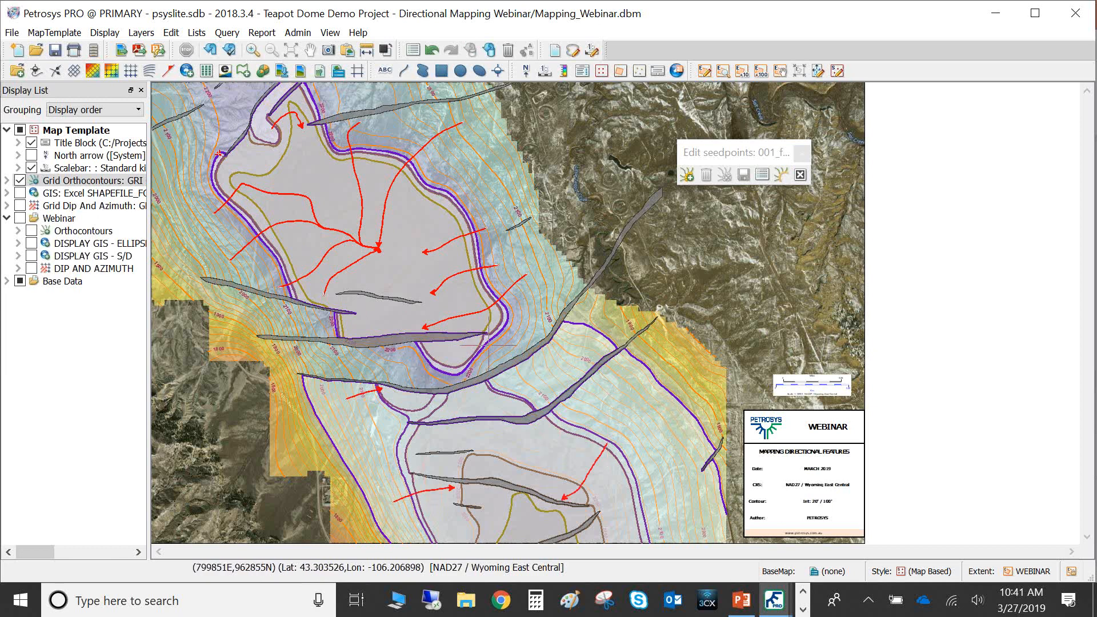
right_click(468, 184)
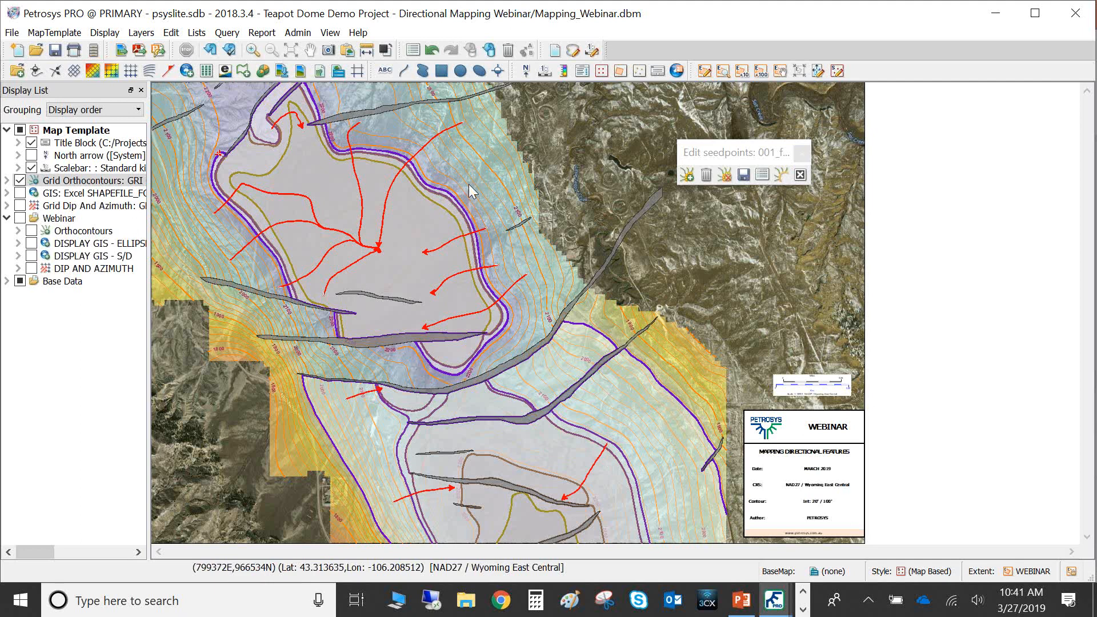
left_click(742, 176)
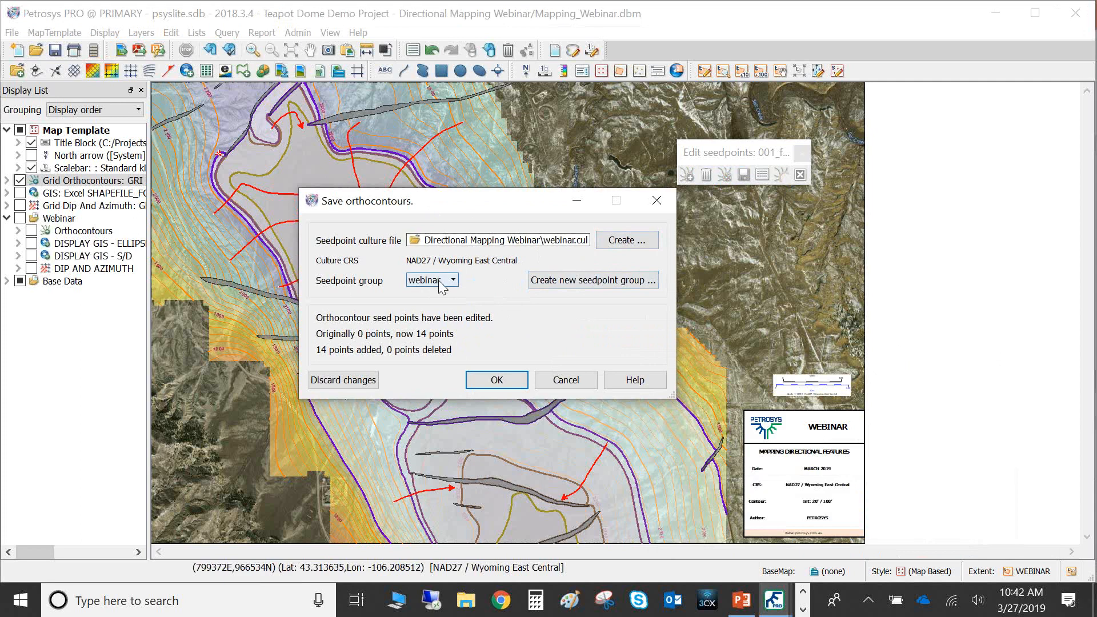
left_click(488, 388)
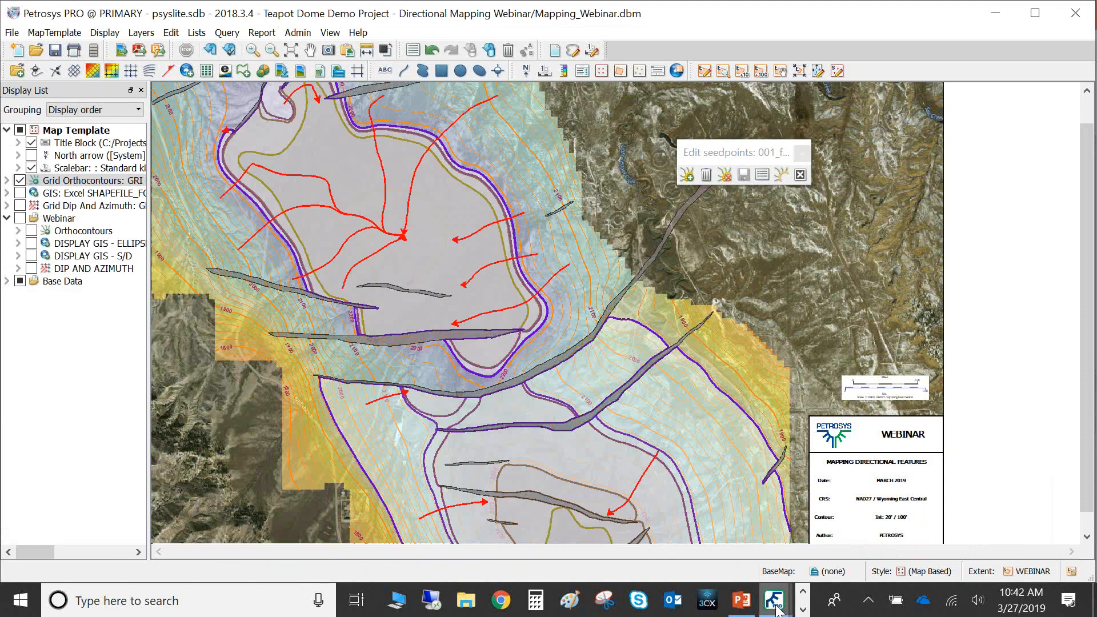
Switch to the 3D Viewer and orbit the 3D surface to inspect the mapped directional features
left_click(802, 609)
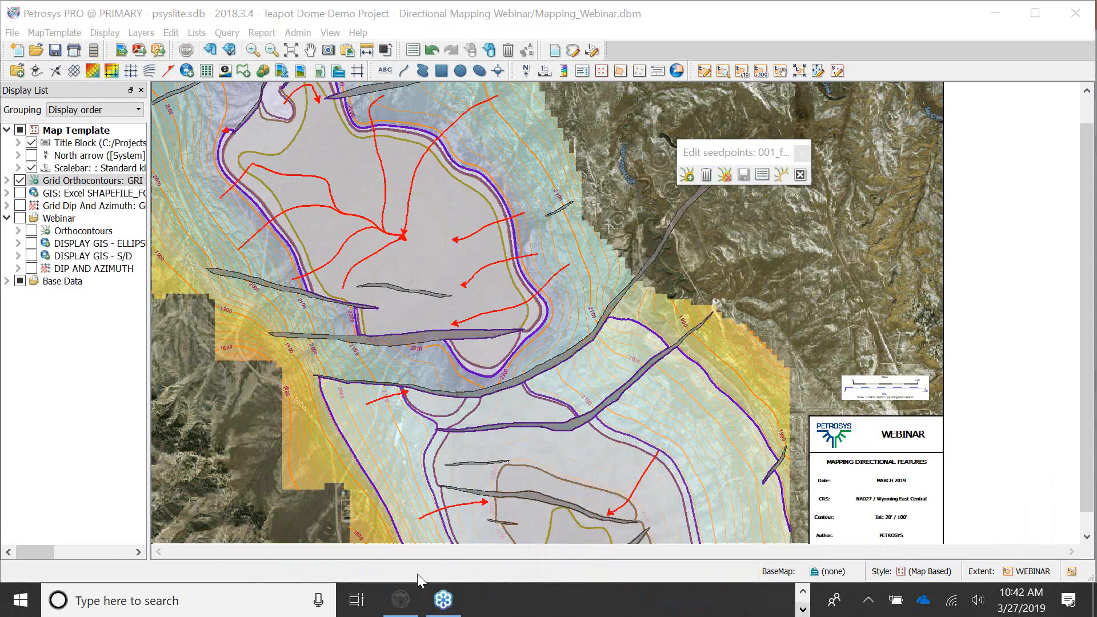
left_click(407, 595)
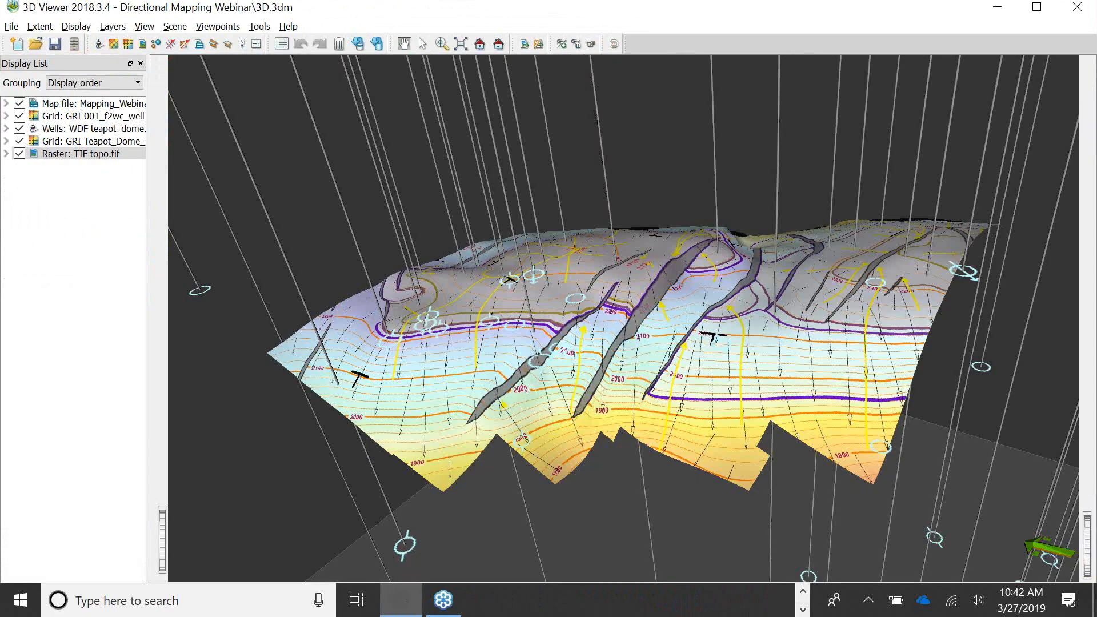
left_click_drag(526, 389, 845, 351)
left_click_drag(843, 399, 690, 434)
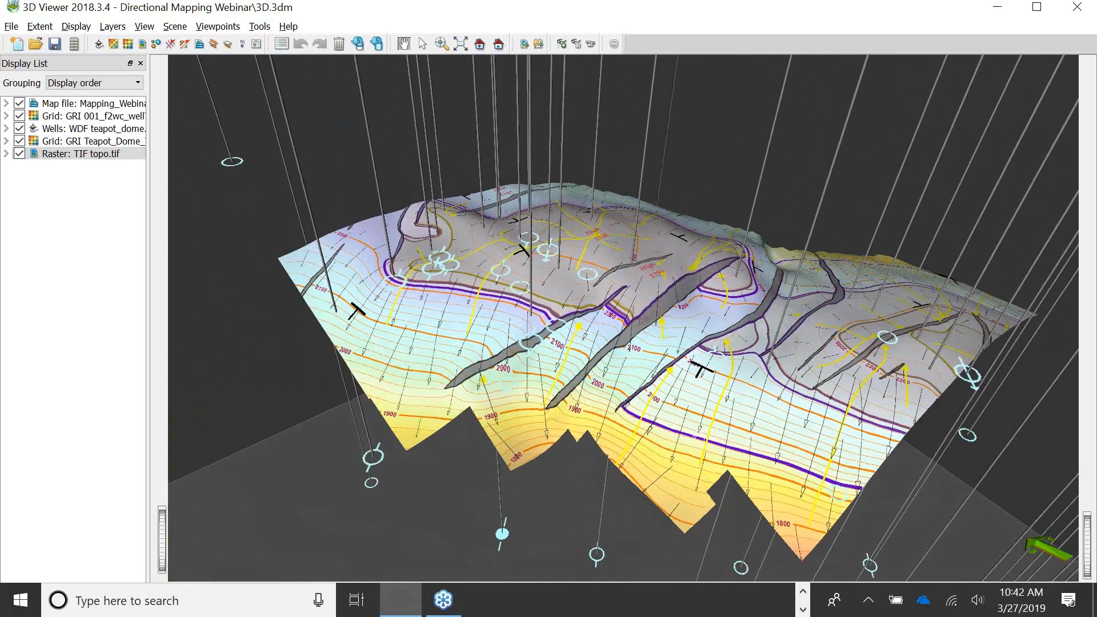
Switch to the Directional Mapping Slideshow presentation in PowerPoint and go to the closing slide 10
left_click(798, 589)
key("super+Tab")
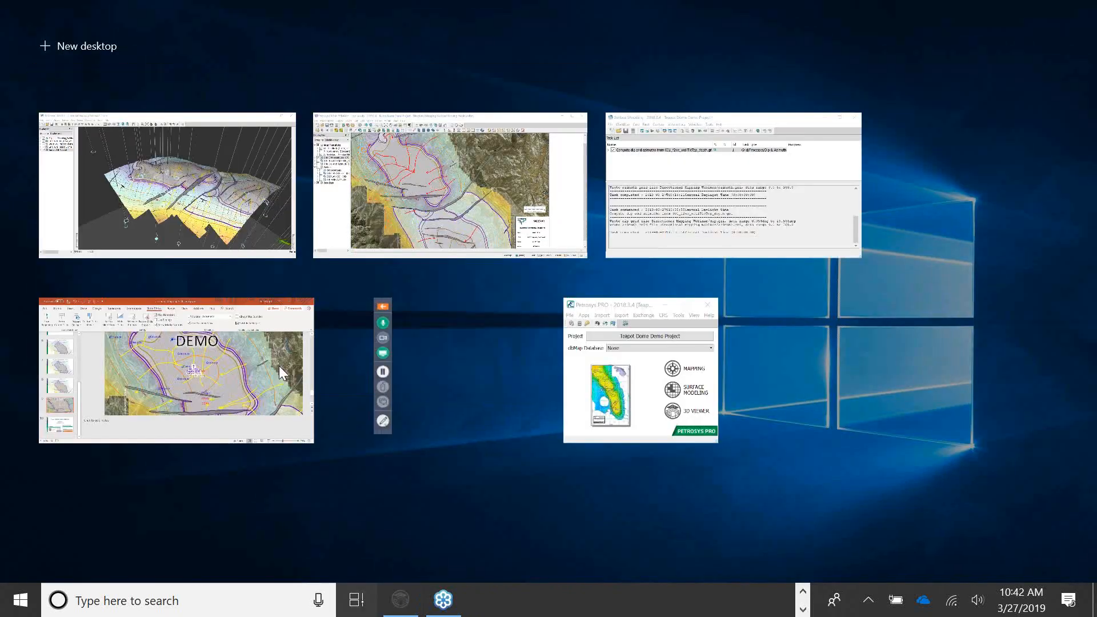
left_click(251, 365)
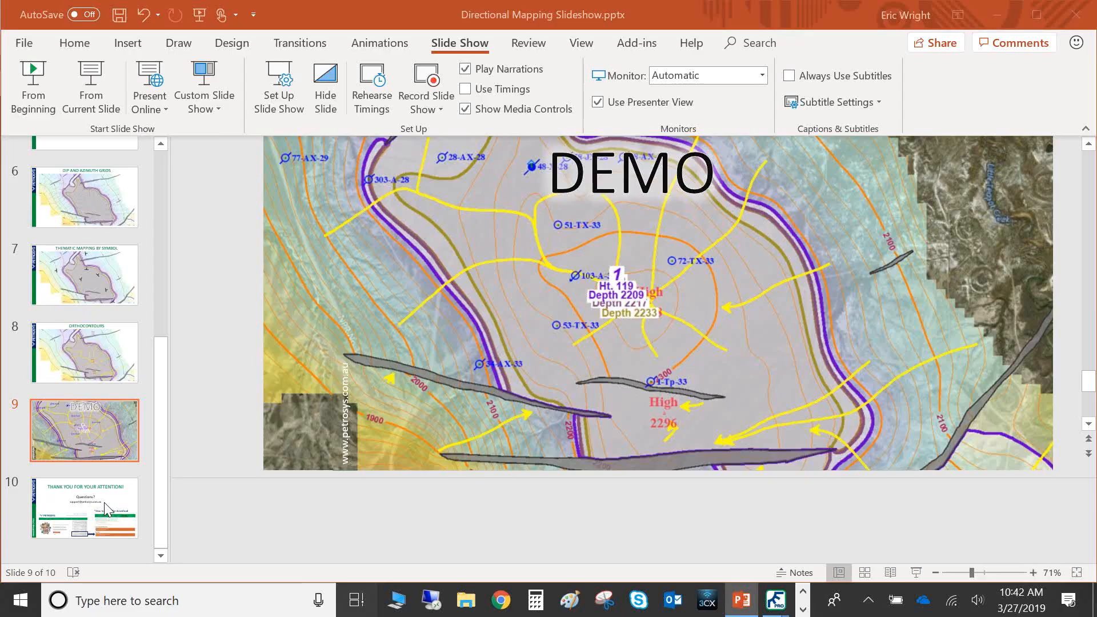
left_click(102, 502)
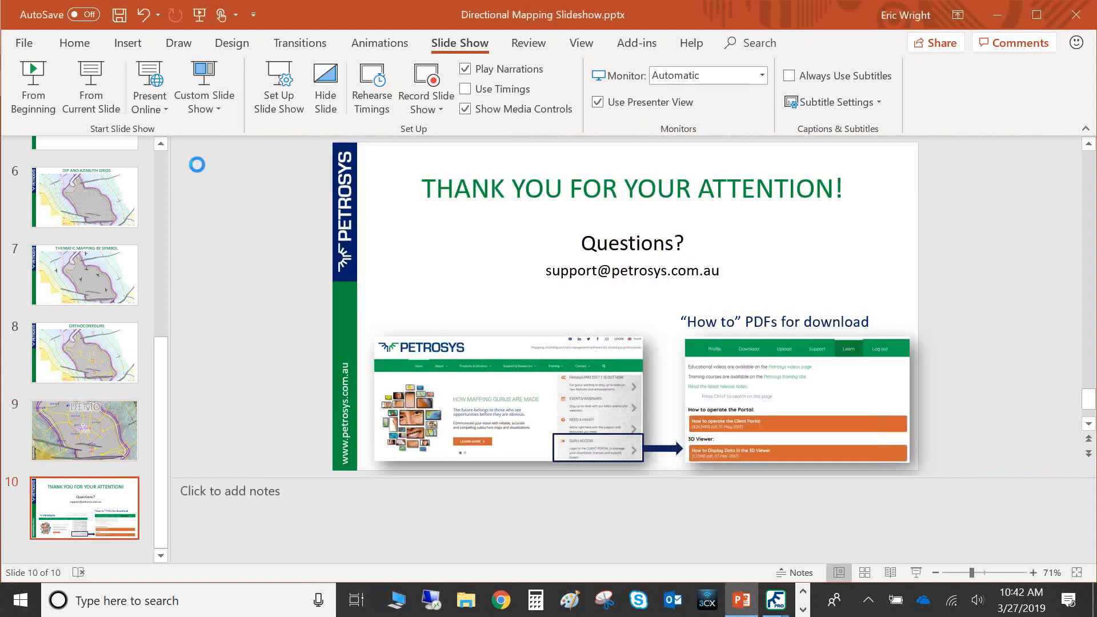